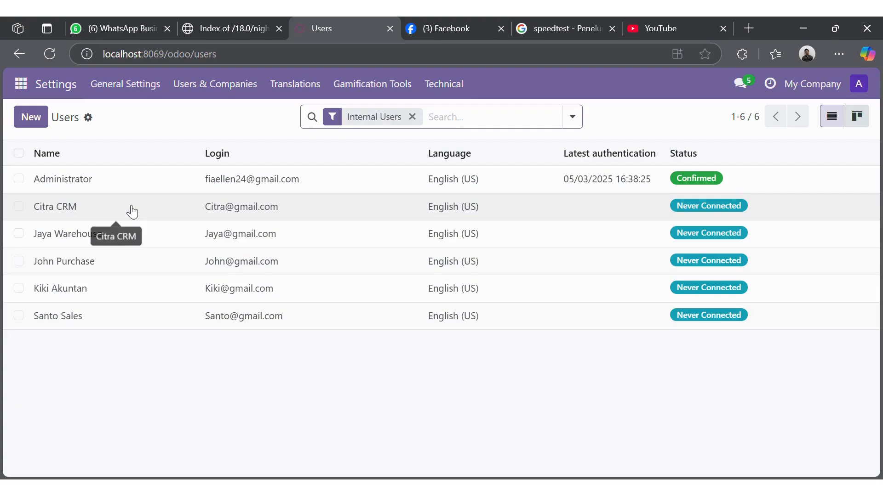
Step: Review the first user's account record and return to the Users list
left_click(132, 211)
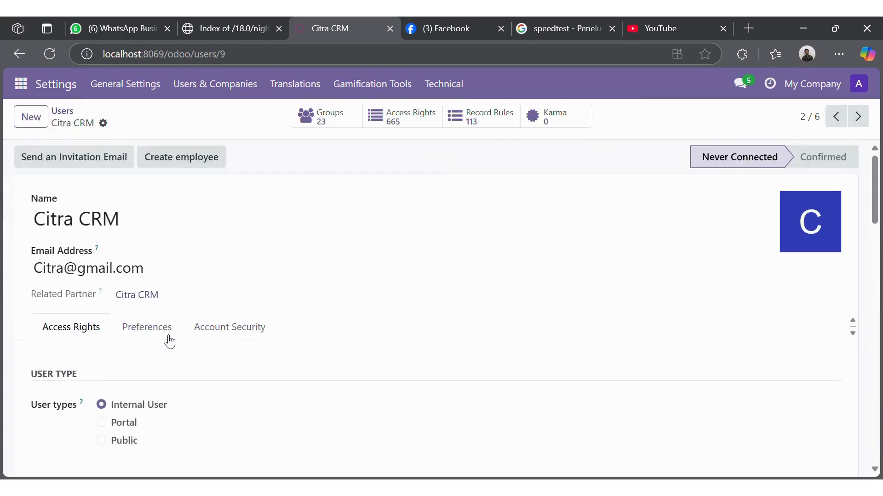
scroll(167, 341, "down", 7)
scroll(166, 341, "up", 2)
scroll(166, 340, "up", 5)
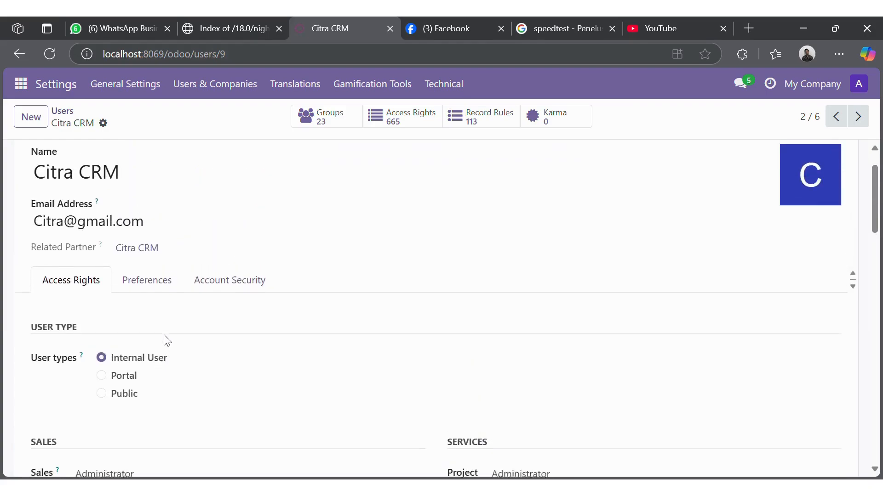
left_click(189, 92)
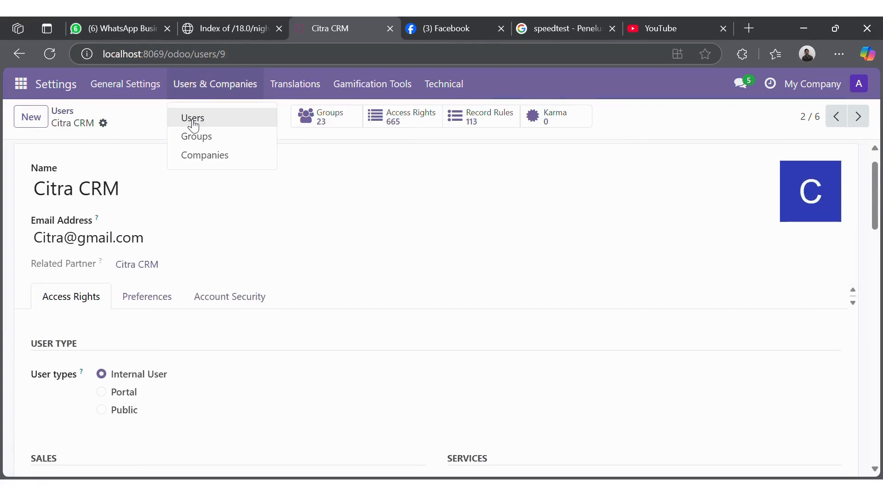
left_click(191, 117)
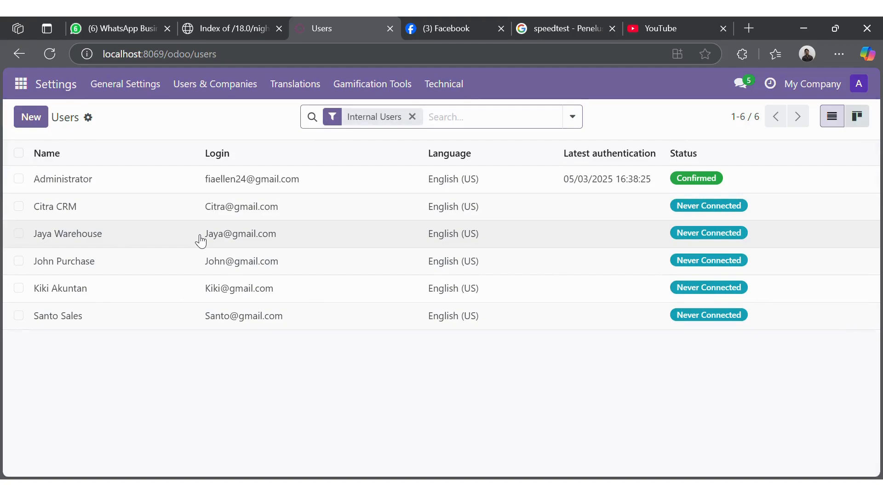
Step: Review a second user's account record, then bring up the Users & Companies pages
left_click(163, 311)
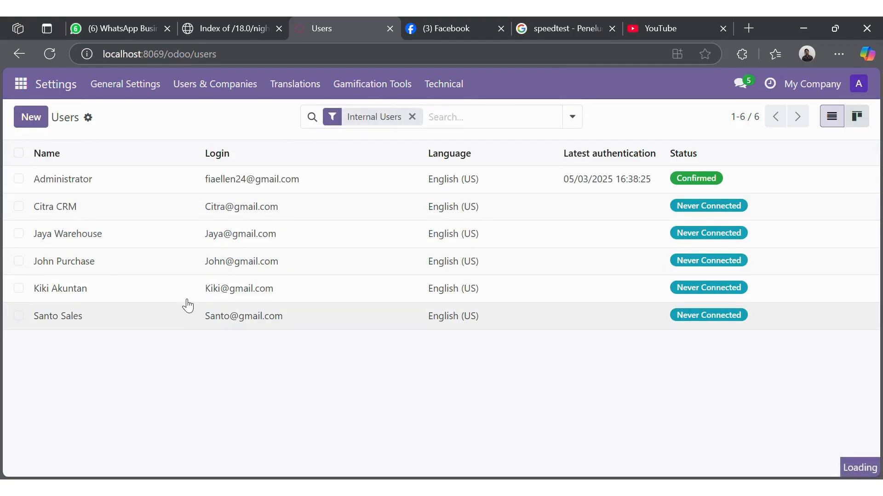
scroll(222, 309, "down", 1)
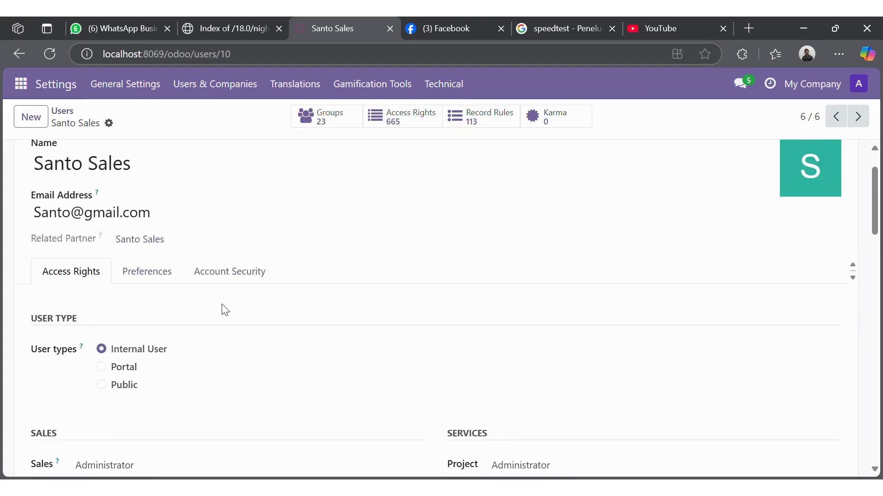
scroll(221, 309, "up", 1)
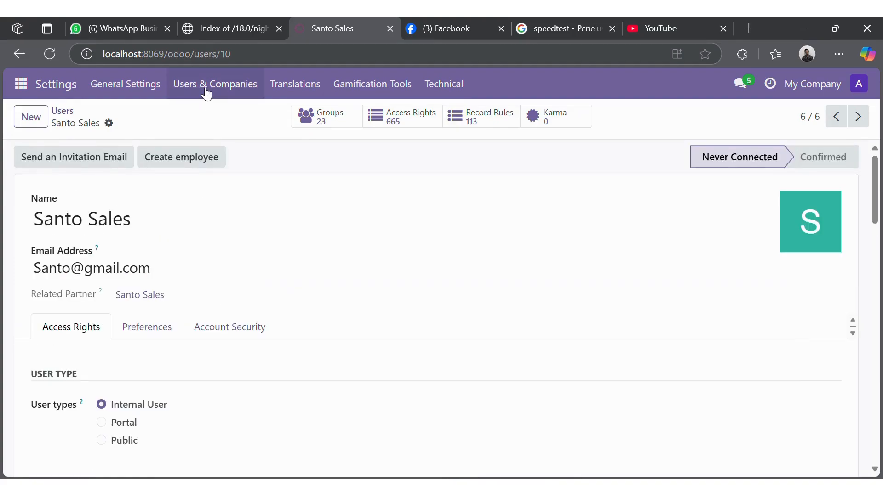
left_click(206, 89)
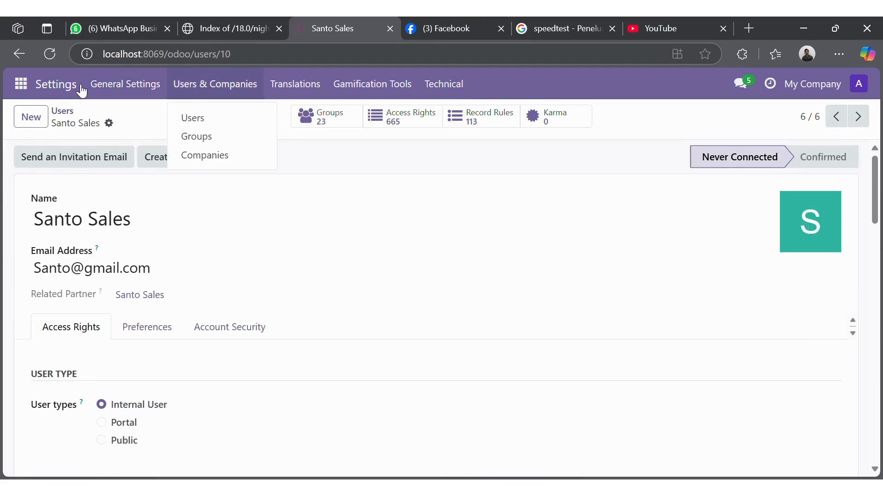
Step: Browse the Apps overview, then switch to the CRM Pipeline
left_click(21, 84)
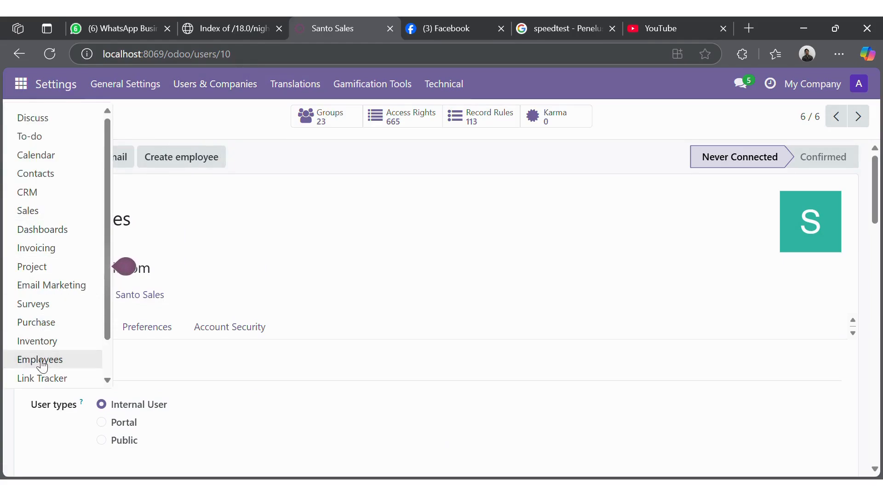
scroll(40, 363, "down", 1)
left_click(28, 356)
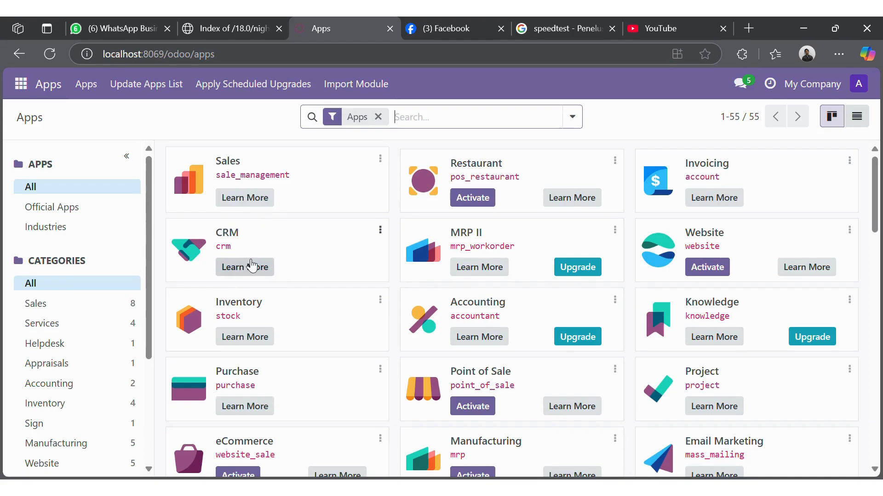
left_click(23, 84)
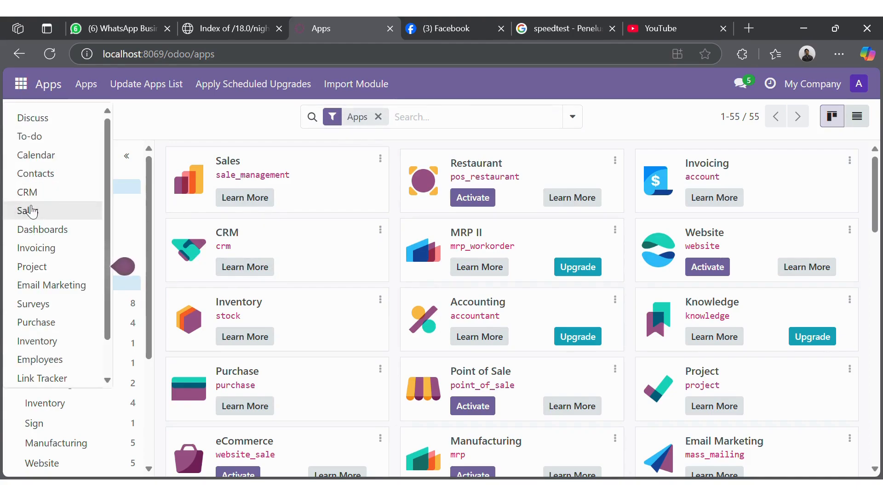
left_click(55, 193)
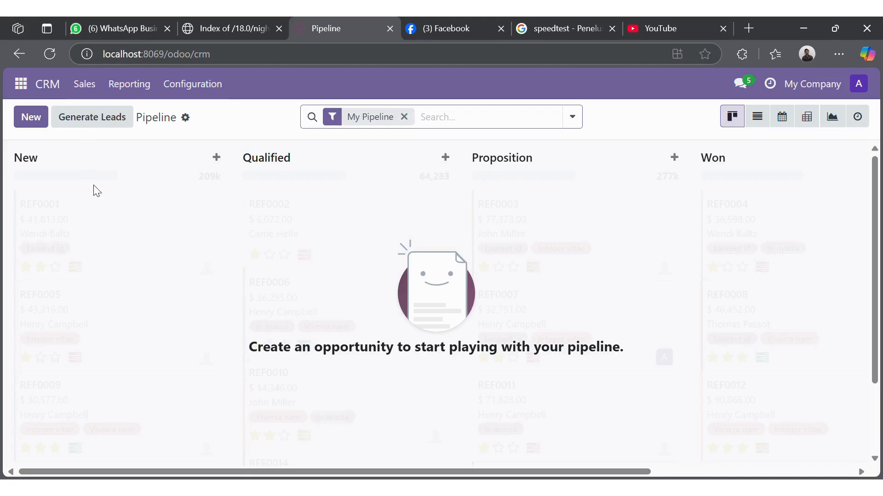
Step: Start a new pipeline opportunity and create the contact PT. Merdeka
left_click(39, 120)
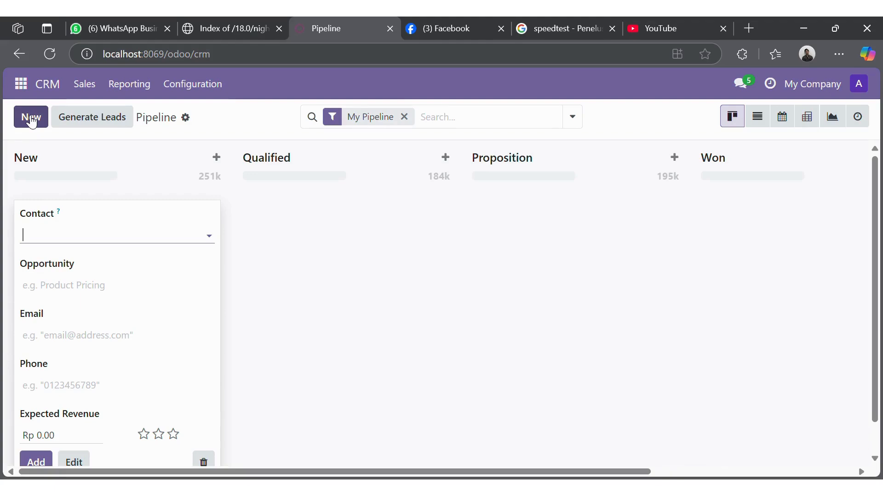
type("Pt.")
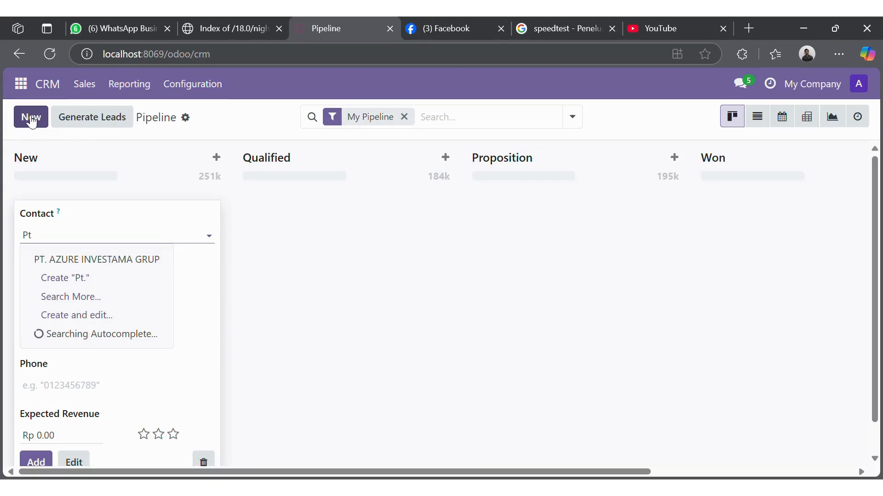
type("T")
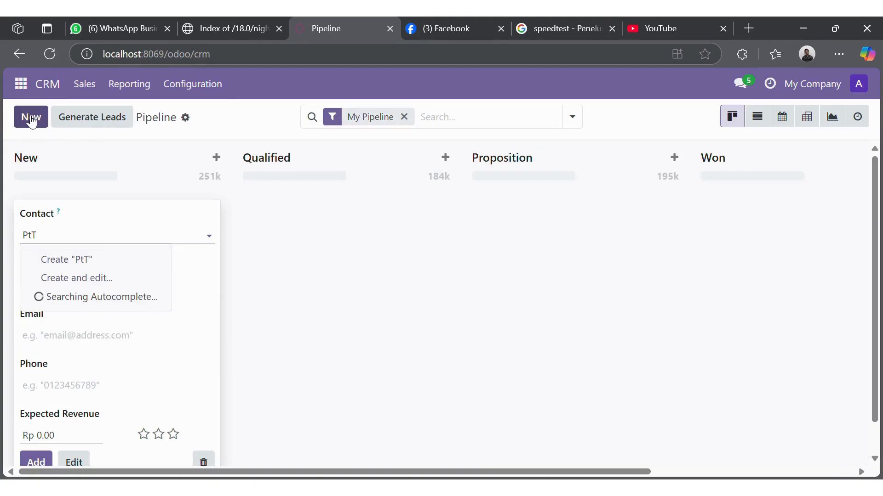
key("BackSpace")
type("T. ")
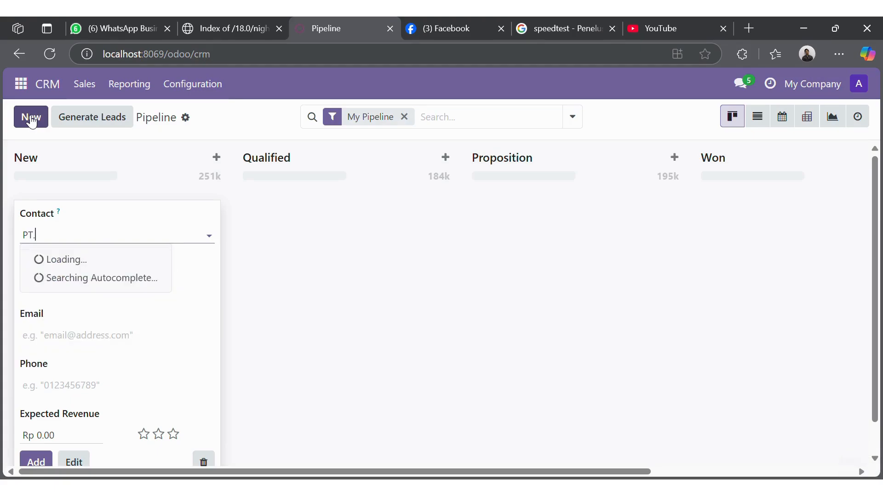
type("Merdeka")
left_click(124, 260)
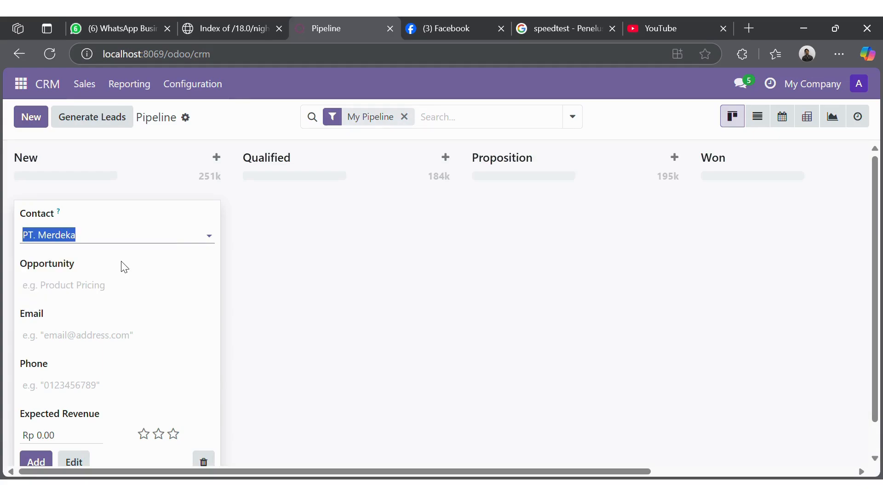
left_click(83, 287)
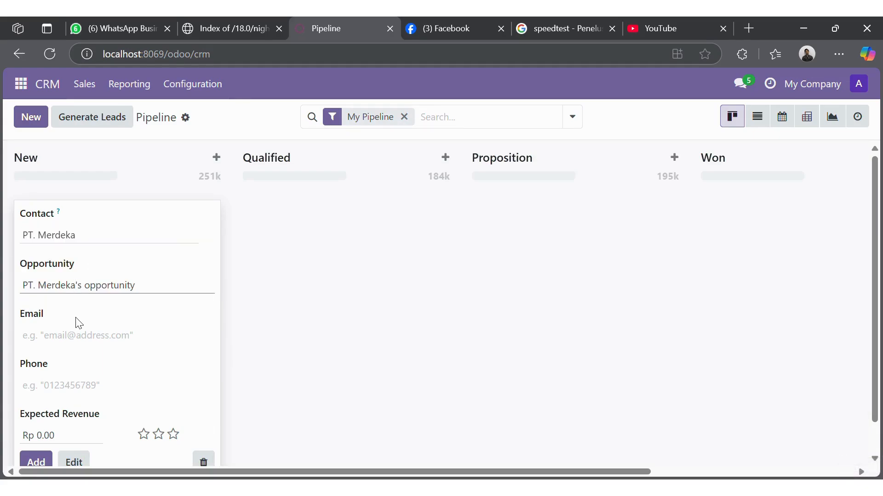
Step: Enter the contact's email and phone, 15,000,000 expected revenue and three-star priority, then add it
left_click(82, 341)
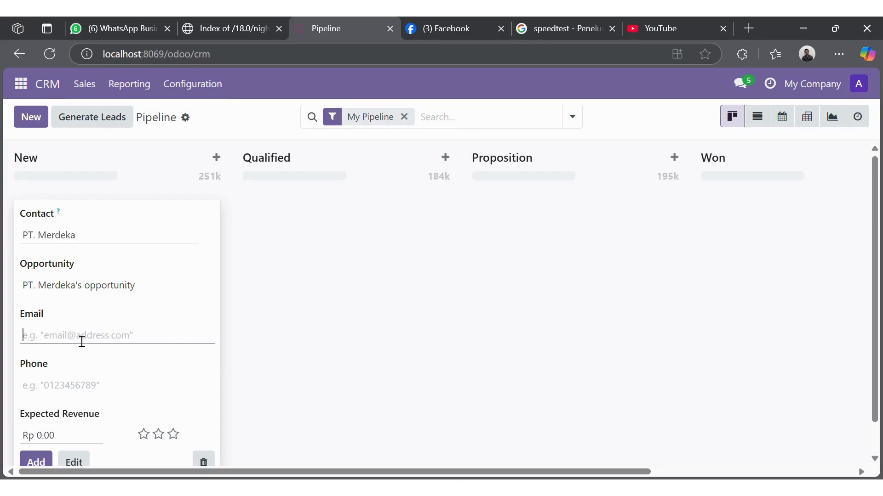
scroll(81, 340, "down", 1)
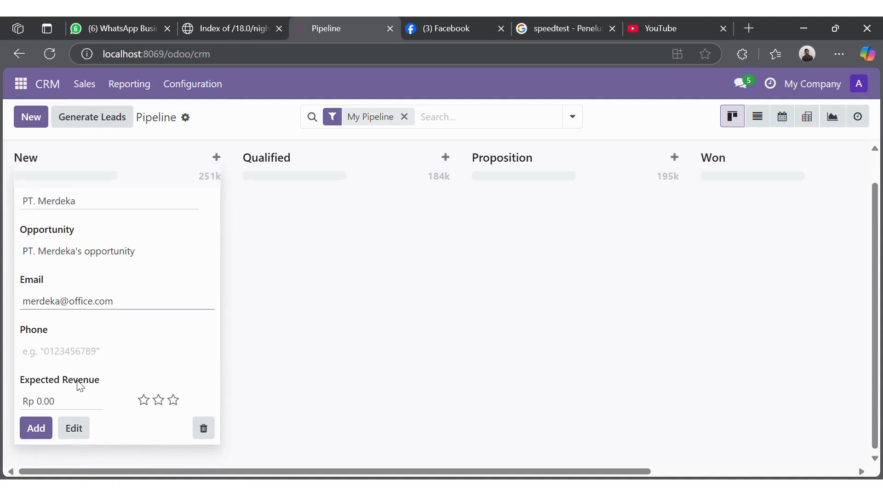
left_click(90, 352)
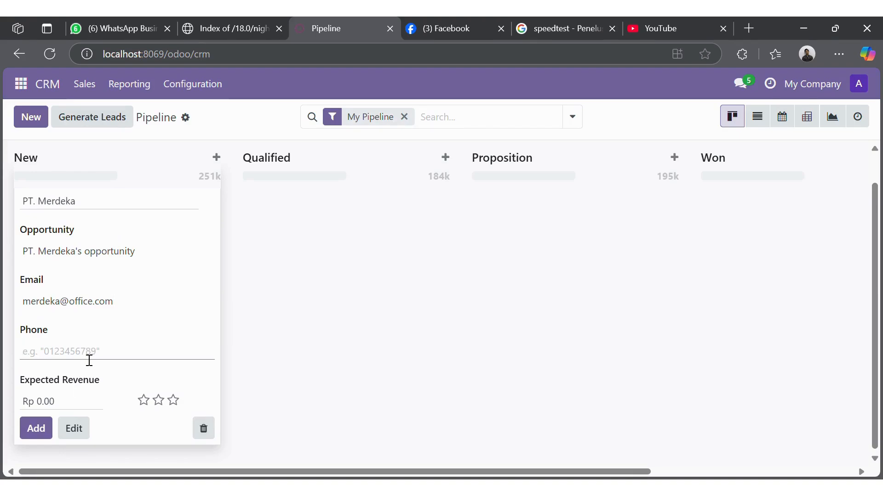
left_click(75, 409)
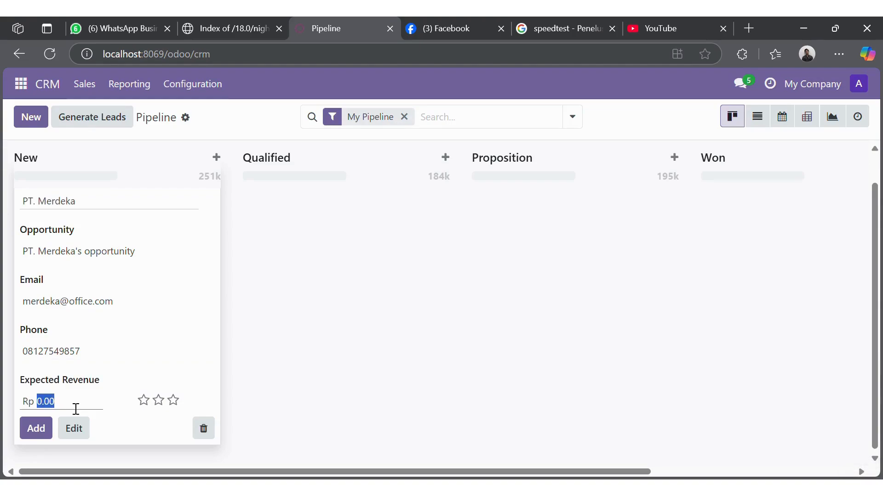
type("15000000")
left_click(174, 402)
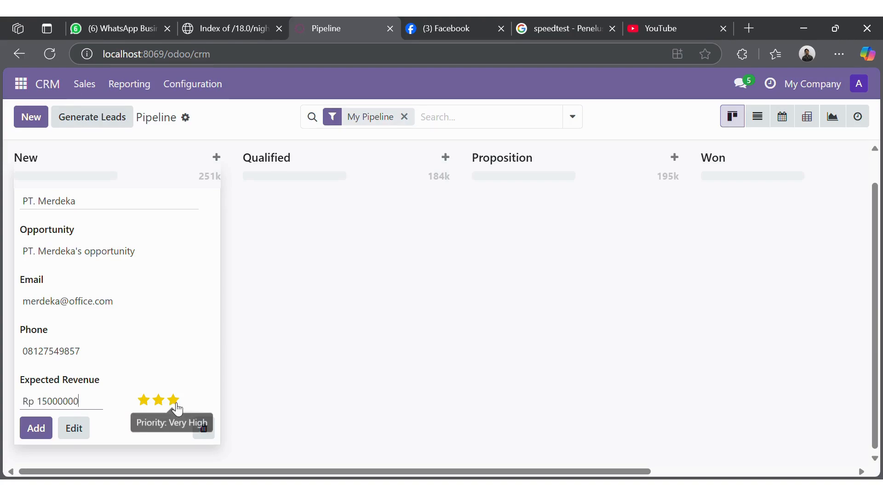
left_click(37, 429)
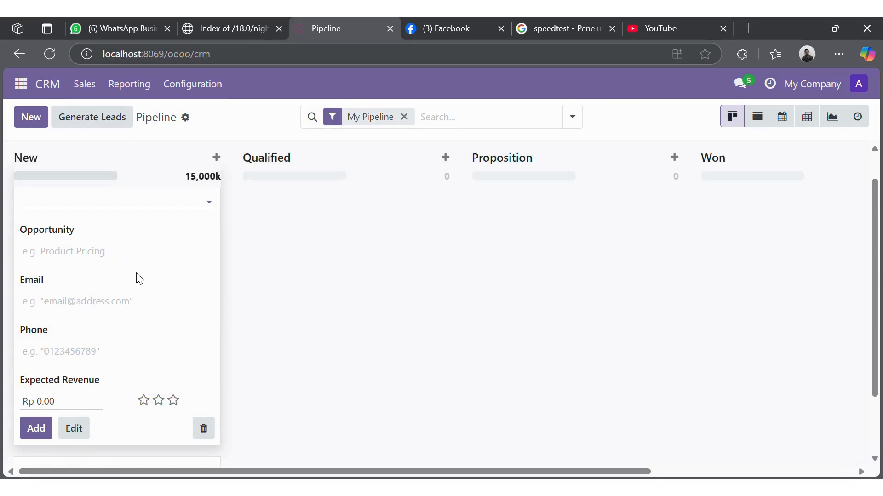
scroll(134, 301, "down", 2)
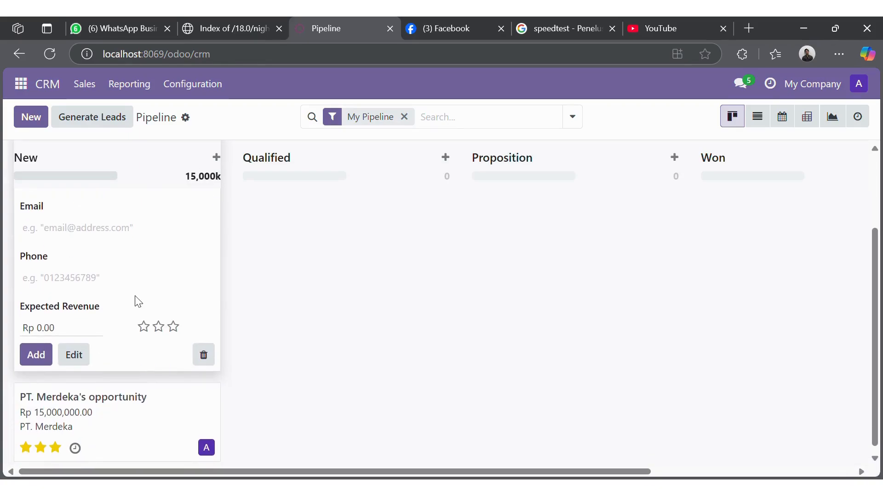
left_click(317, 262)
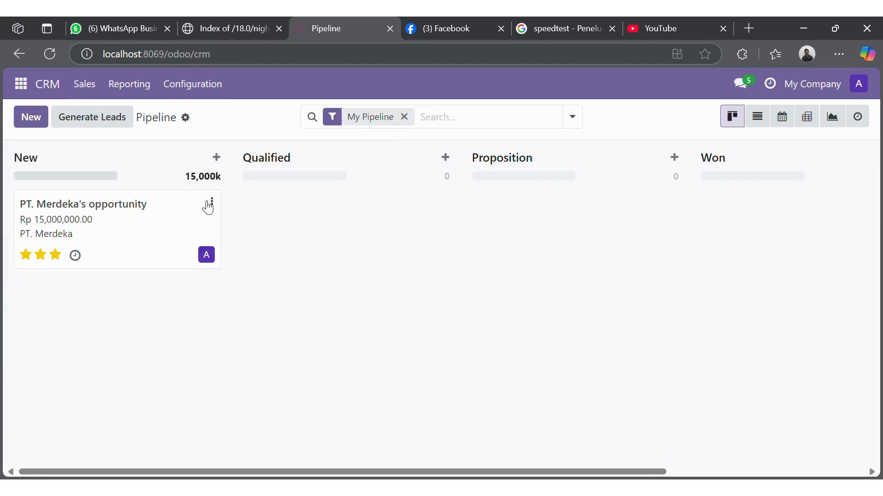
Step: Start another New-stage opportunity and create the contact PT. Jenaka
left_click(219, 162)
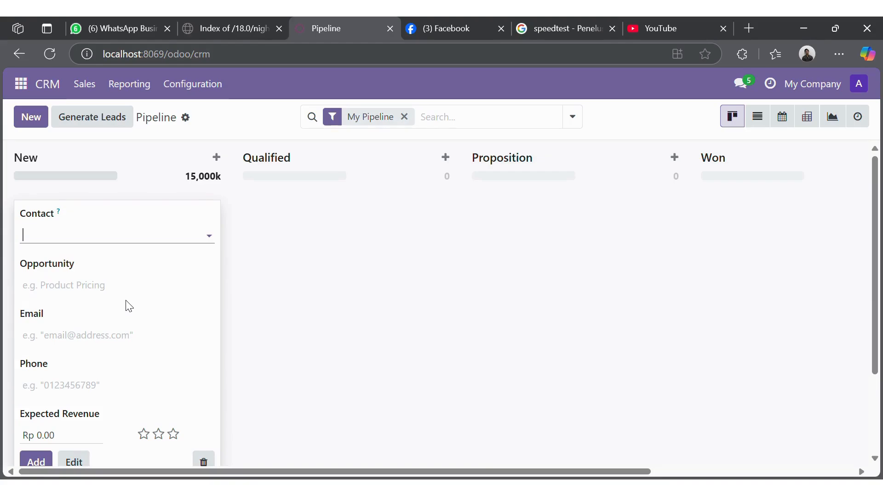
type("P")
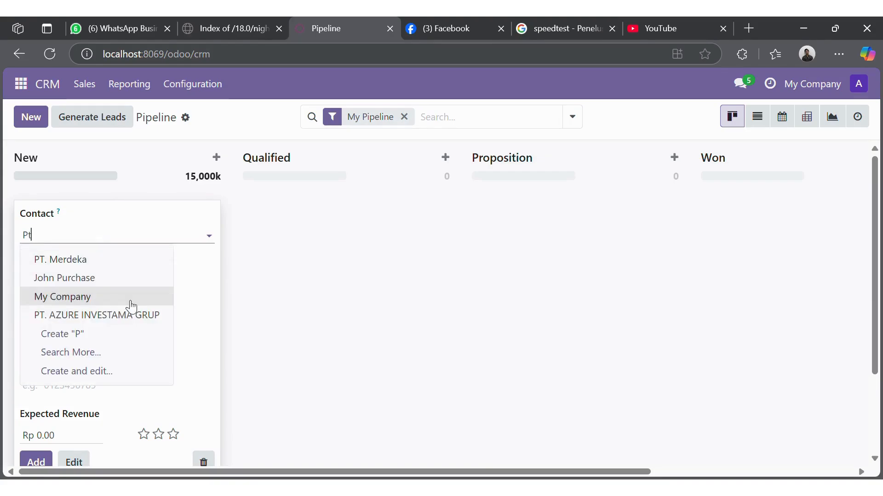
type("t")
key("BackSpace")
type("T.")
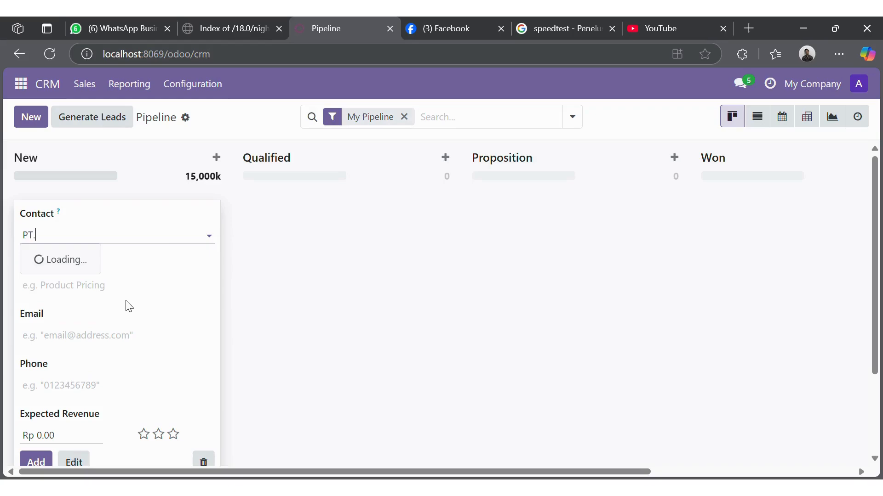
type(" j")
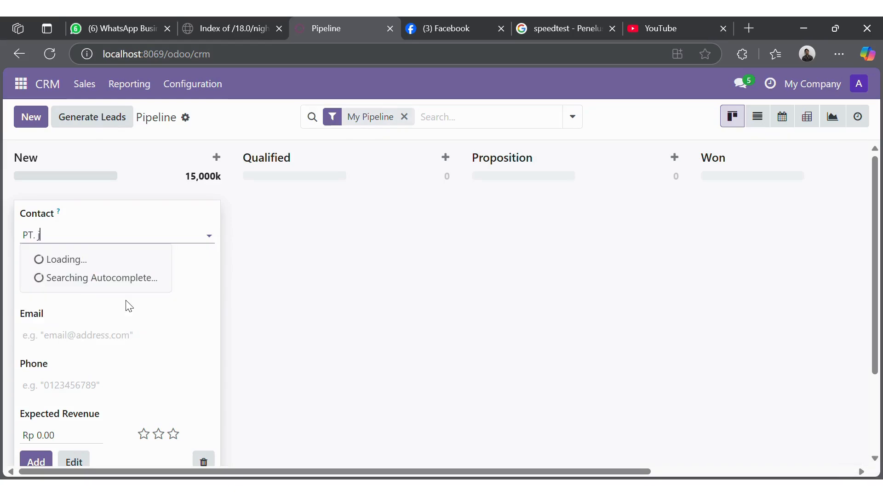
type("J")
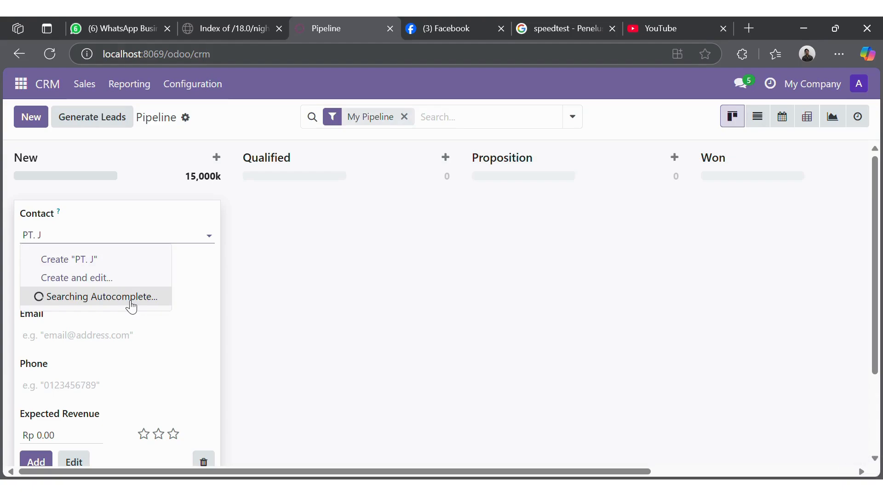
type("enaka")
left_click(111, 260)
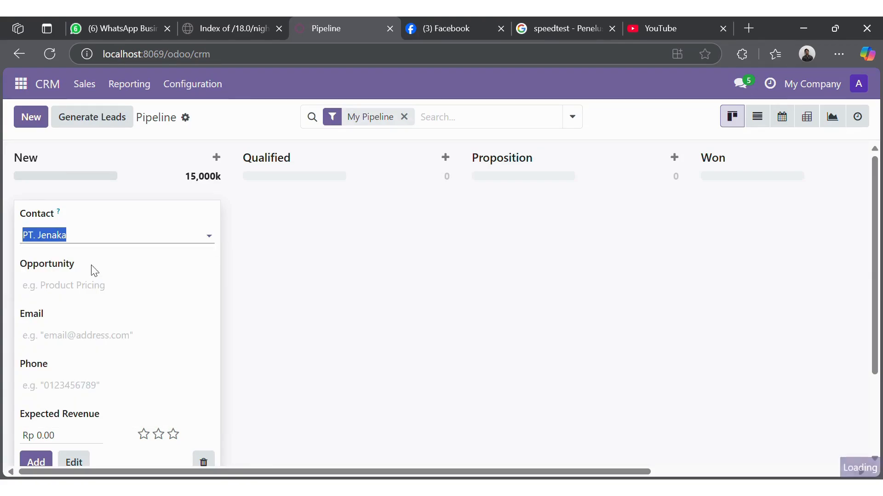
left_click(73, 286)
Step: Enter the contact's email and phone, 7,000,000 expected revenue and two-star priority, then add it
left_click(75, 342)
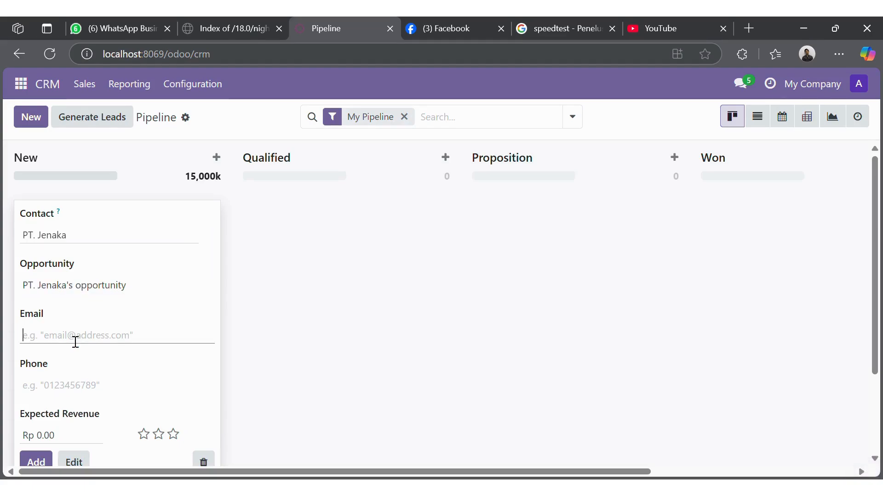
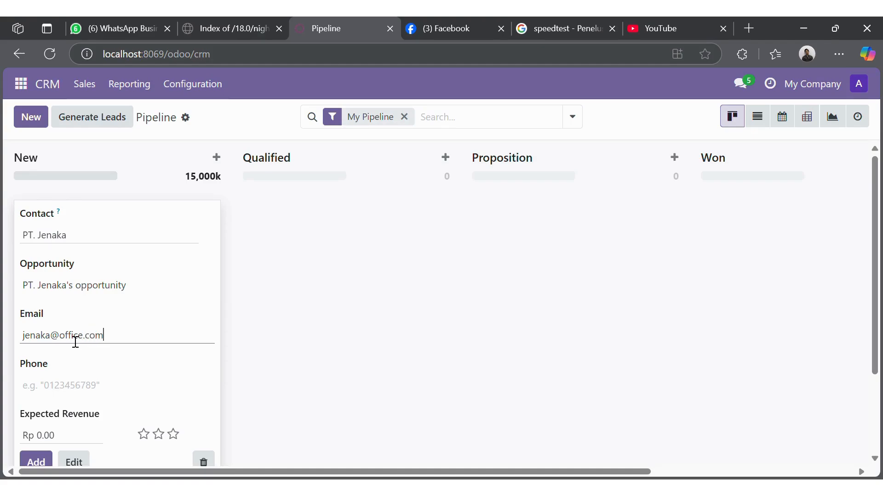
left_click(95, 394)
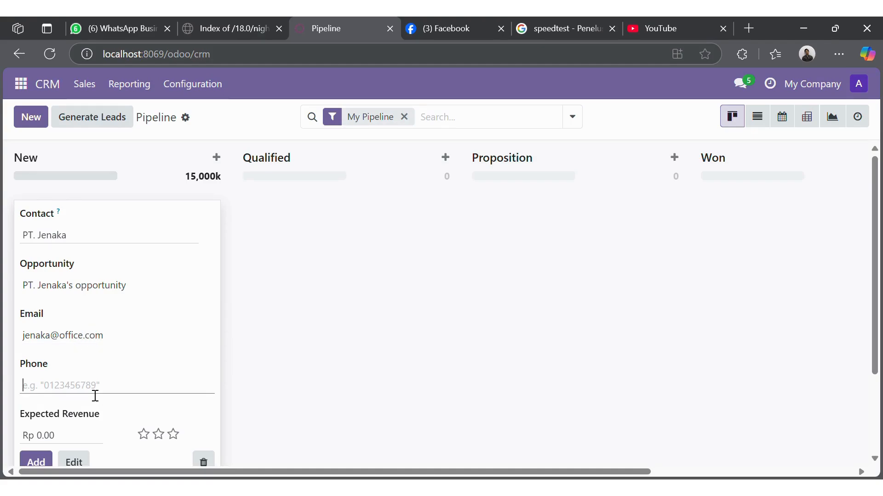
scroll(94, 396, "down", 1)
left_click(76, 382)
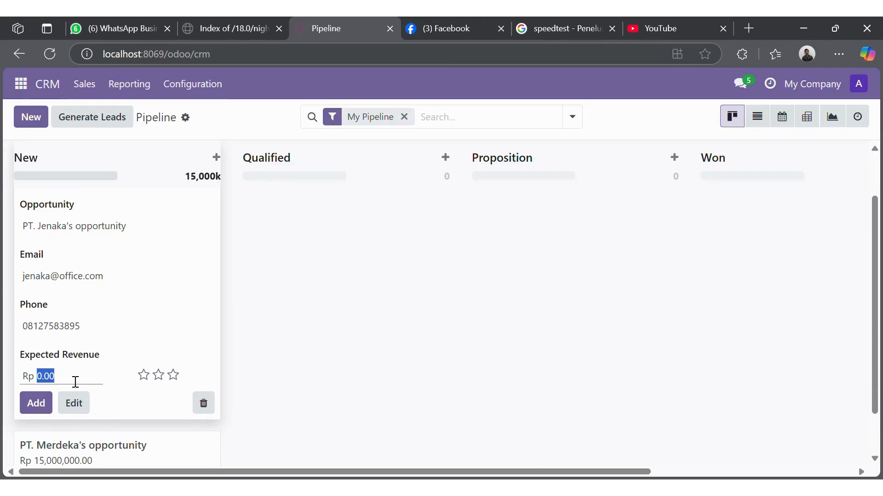
type("7000000")
left_click(158, 376)
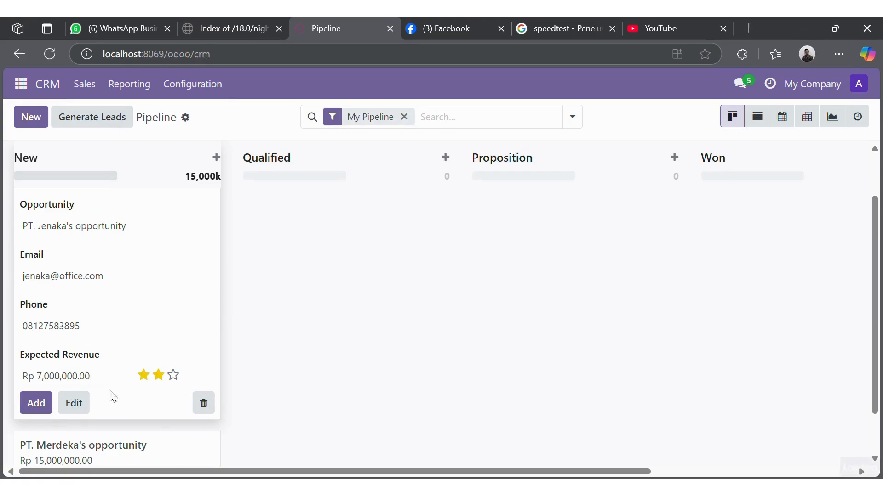
left_click(37, 403)
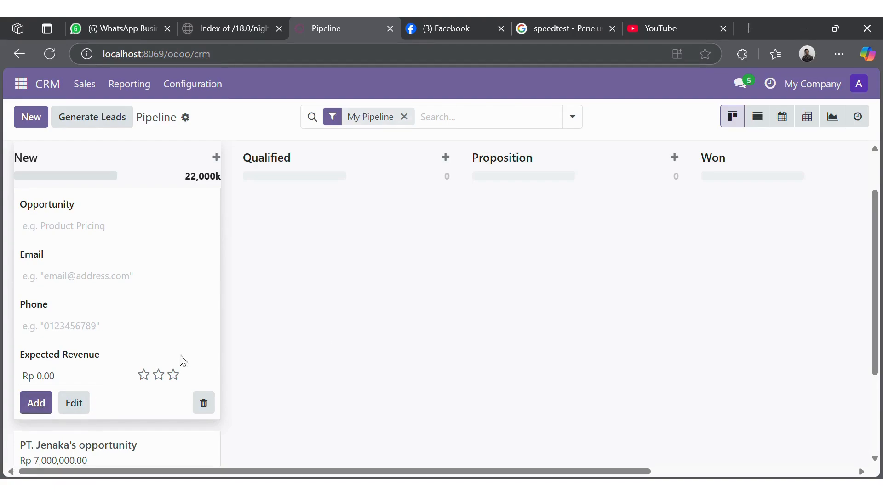
left_click(256, 315)
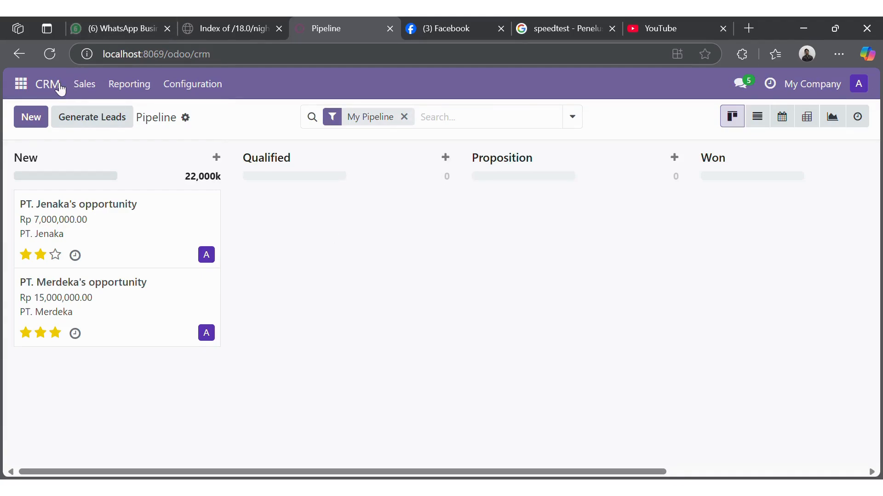
Step: Visit the Customers list, return to My Pipeline, and open the PT. Merdeka's opportunity card
left_click(90, 85)
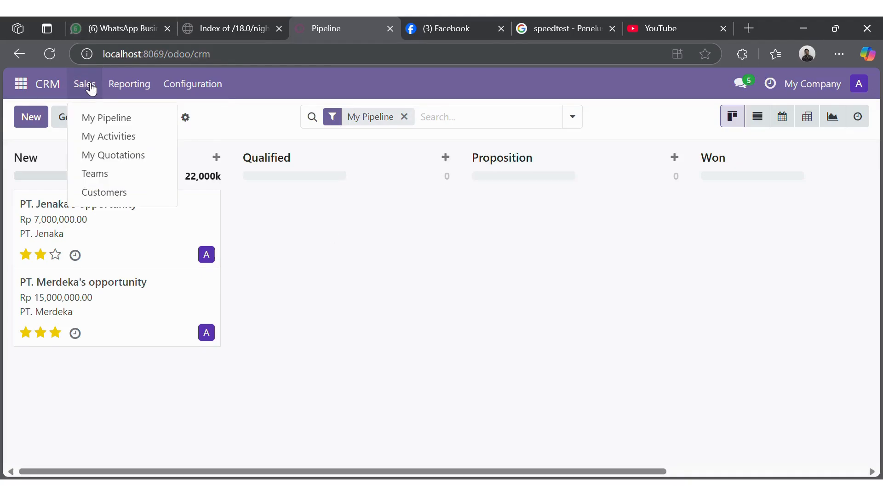
left_click(102, 191)
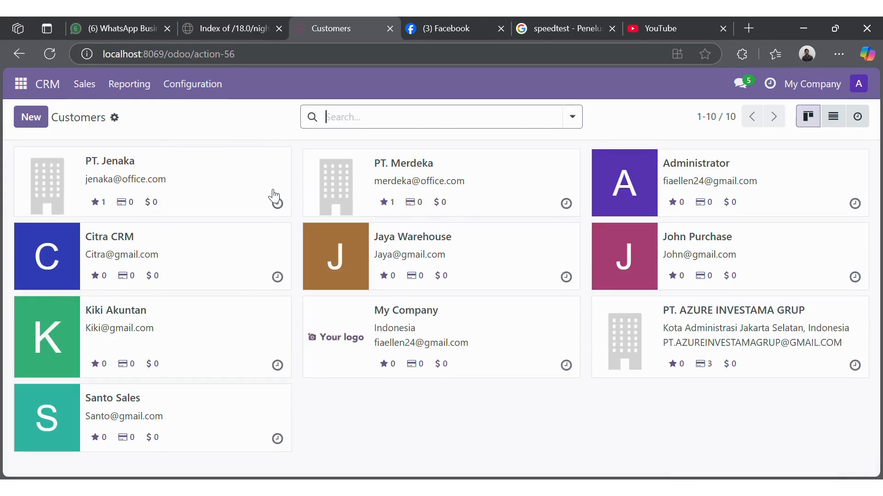
left_click(94, 85)
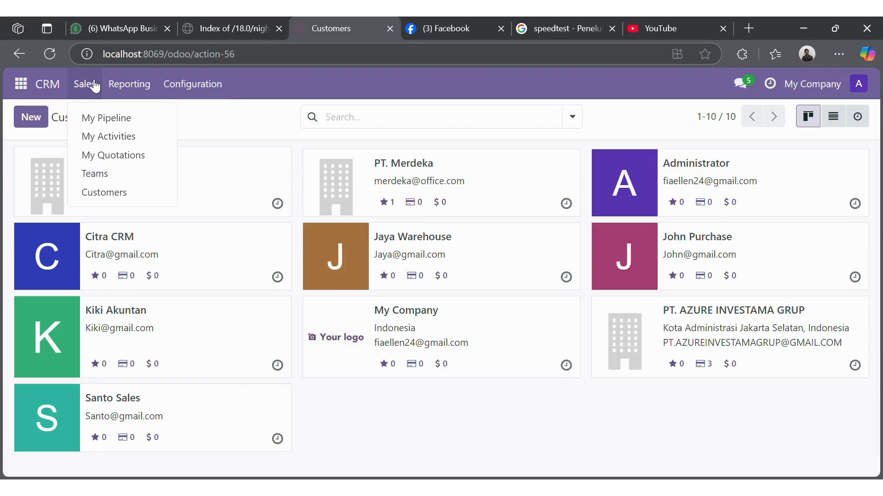
left_click(94, 85)
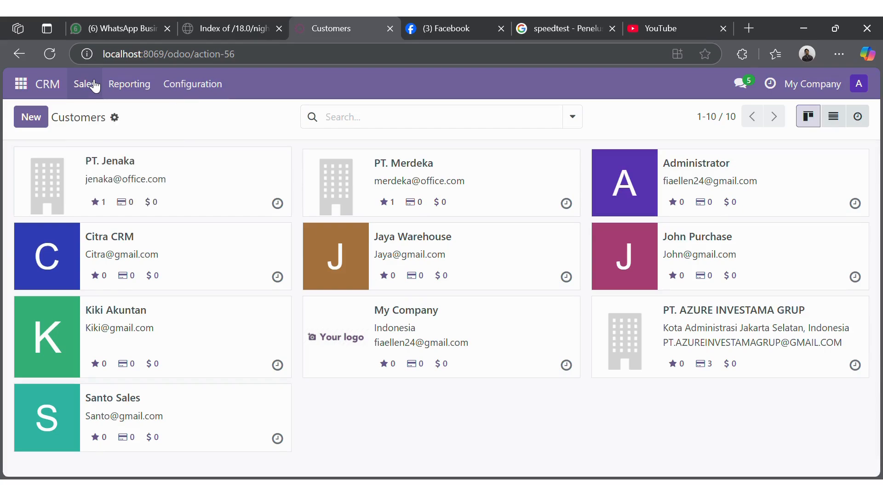
left_click(94, 85)
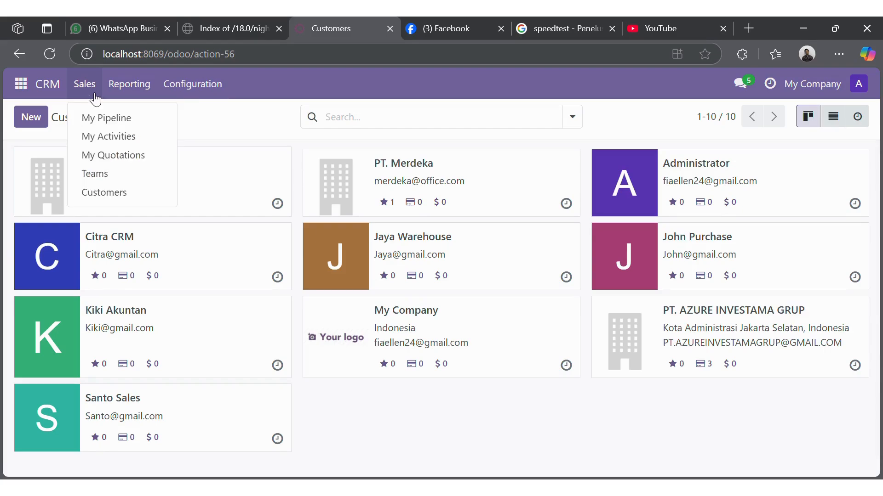
left_click(95, 118)
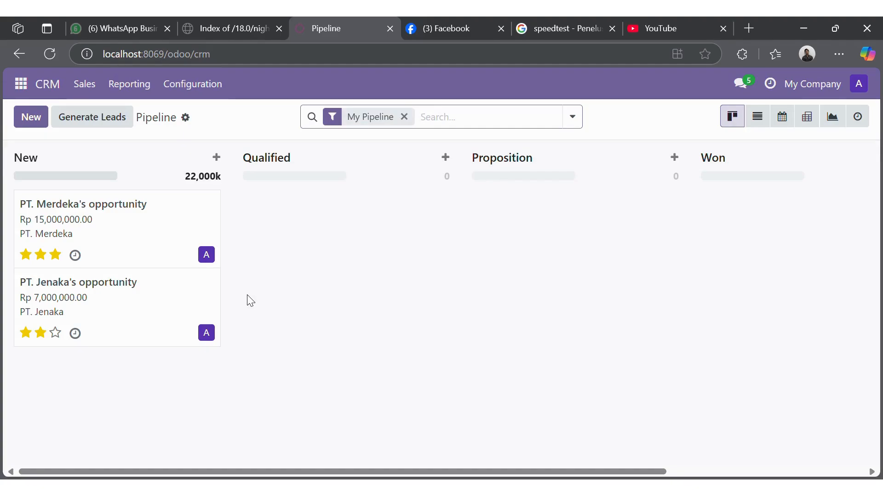
left_click(216, 205)
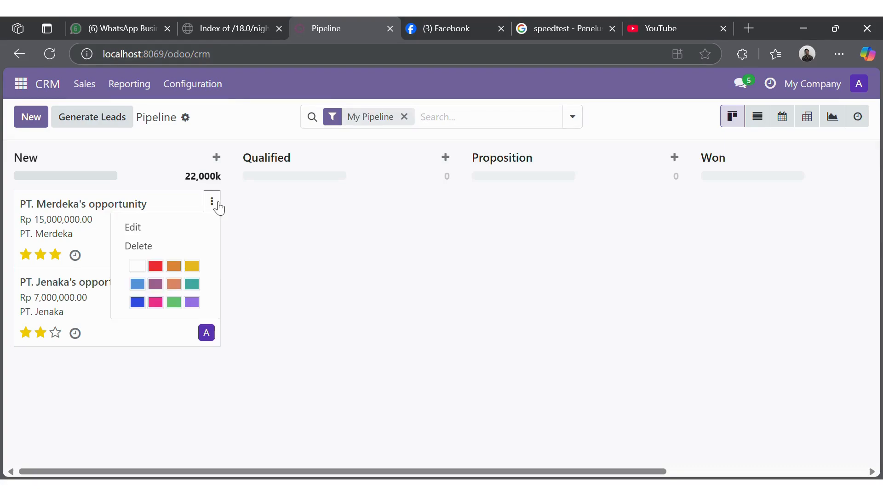
left_click(282, 307)
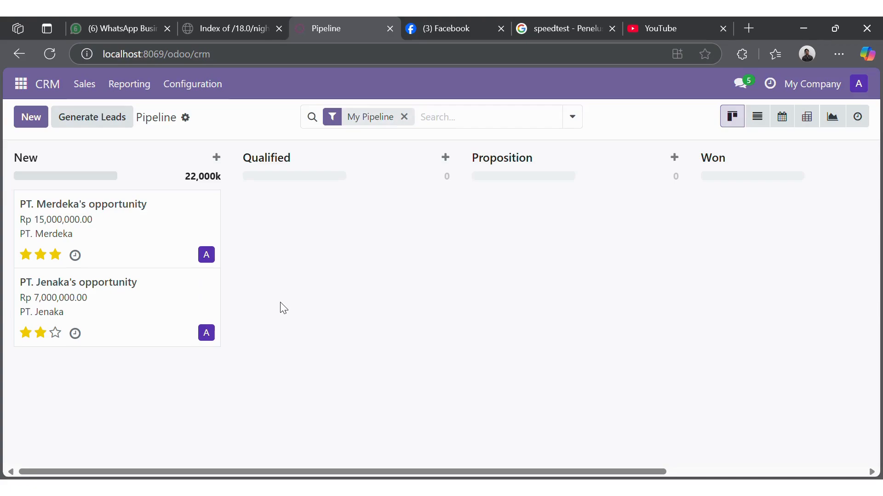
left_click(210, 202)
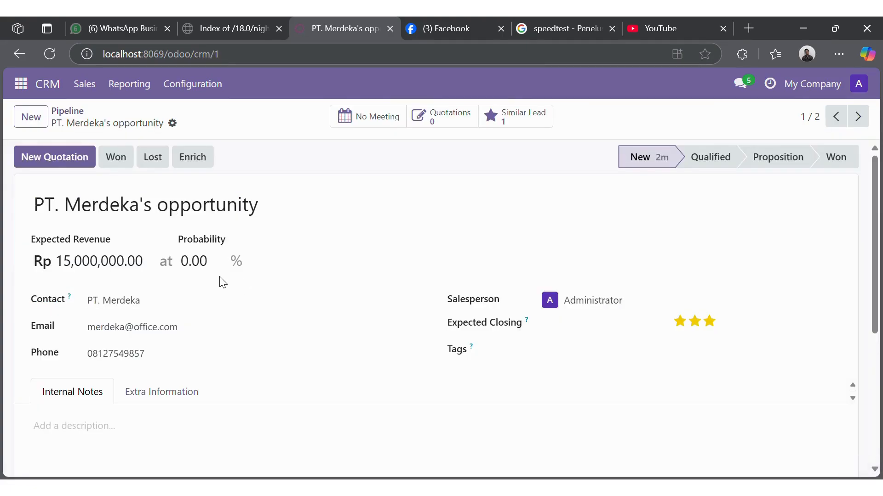
Step: Set PT. Merdeka's probability to 80 and expected closing to July 1, 2025, then save
left_click(217, 261)
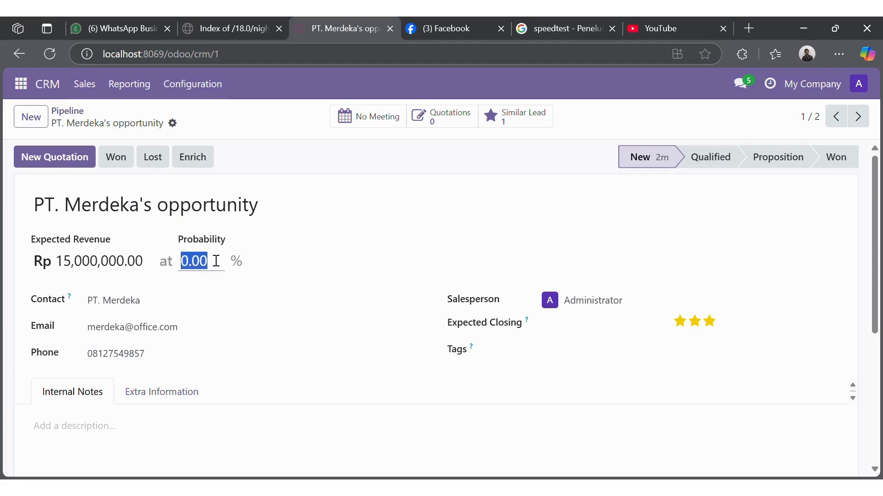
type("80")
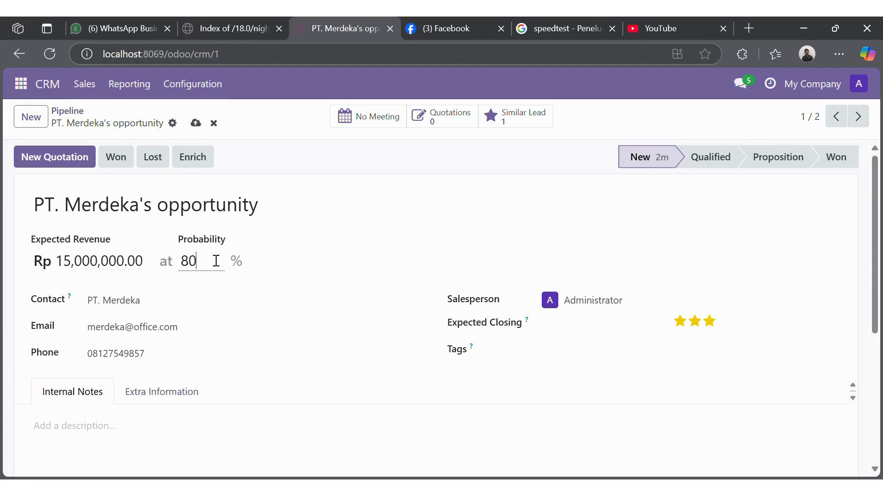
scroll(203, 316, "down", 2)
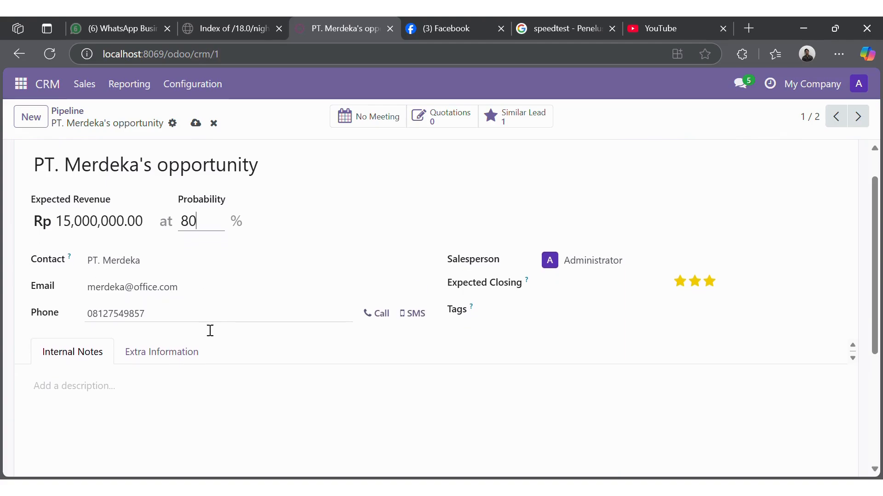
left_click(589, 282)
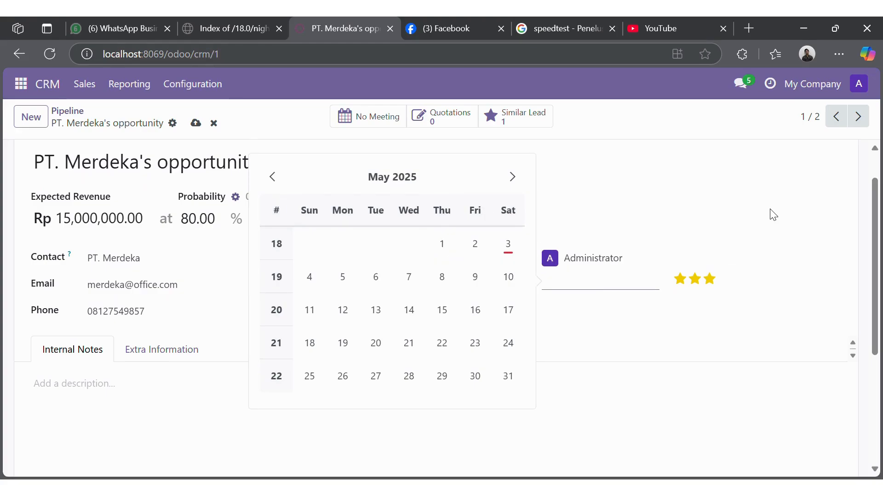
left_click(518, 183)
left_click(519, 184)
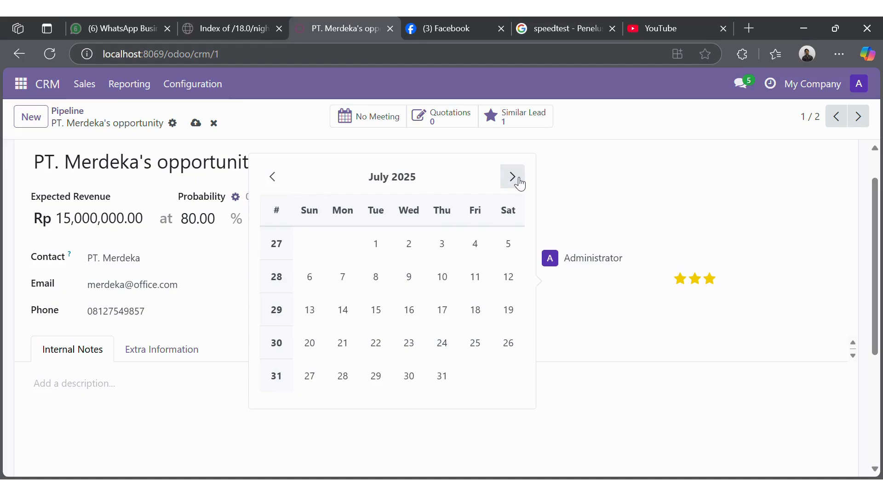
left_click(376, 245)
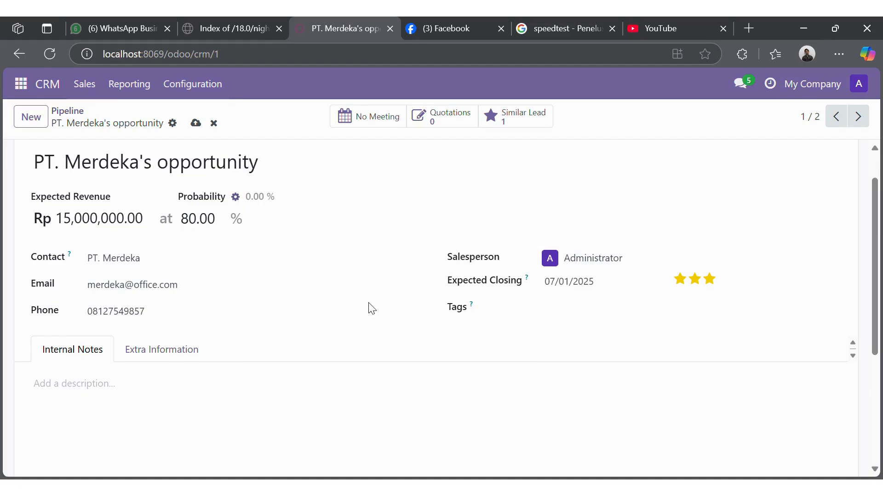
left_click(196, 123)
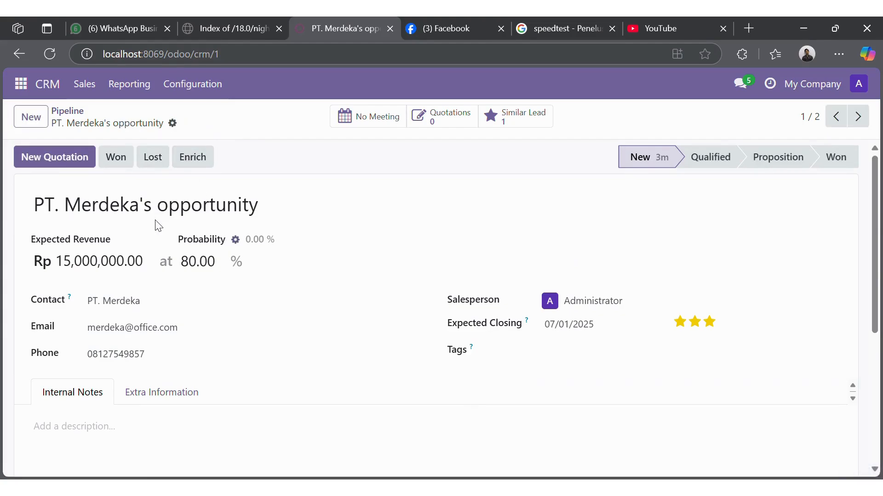
left_click(91, 94)
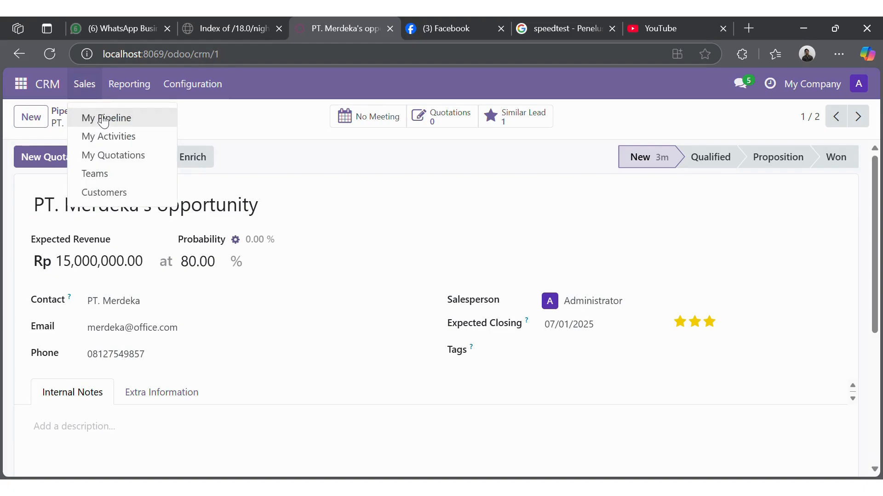
left_click(94, 117)
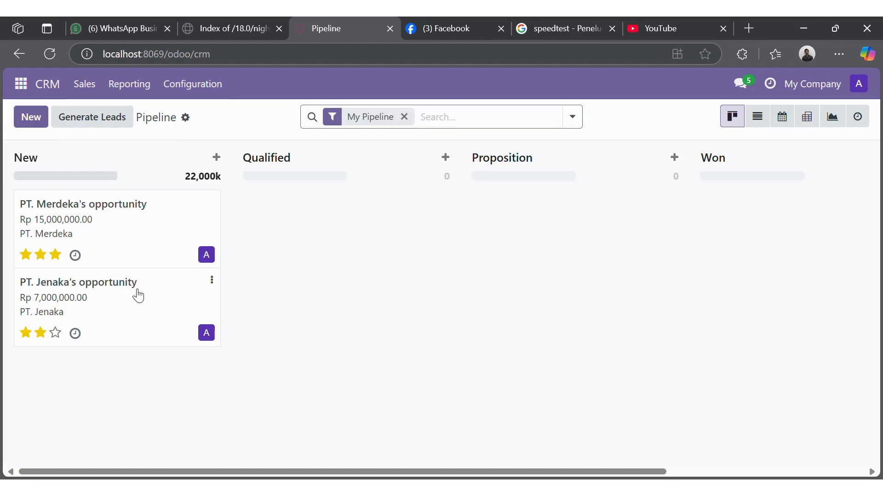
Step: Set PT. Jenaka's probability to 75 and expected closing to September 1, 2025, then save
left_click(138, 298)
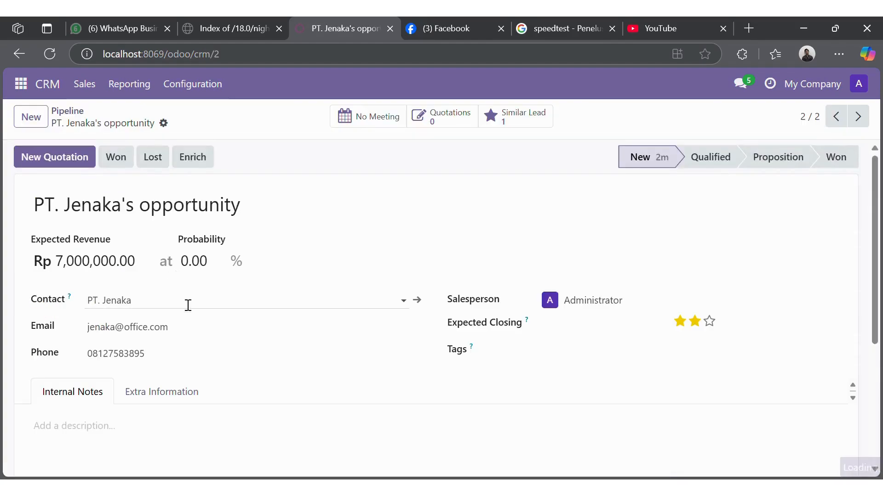
left_click(213, 262)
type("75")
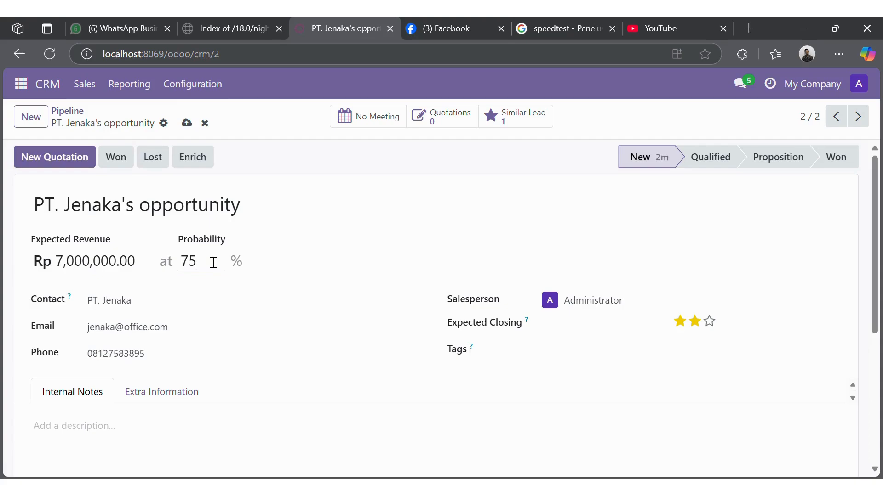
left_click(382, 242)
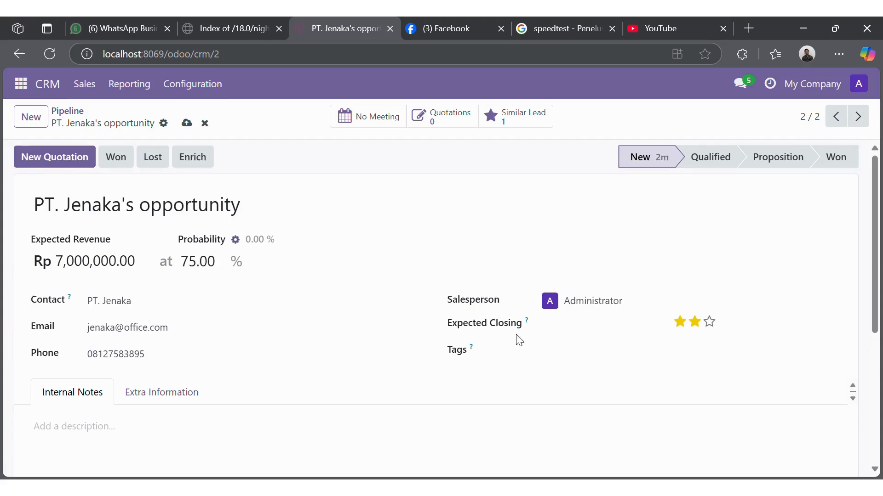
left_click(568, 330)
left_click(513, 221)
left_click(513, 221)
left_click(513, 220)
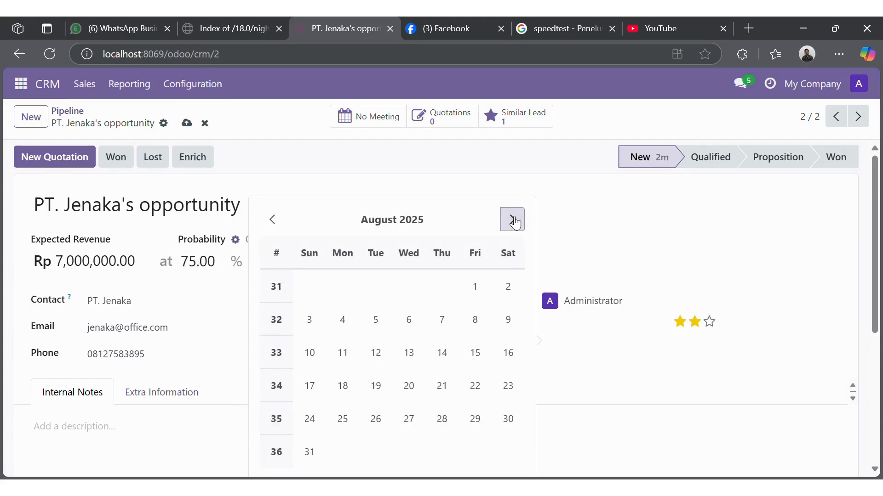
left_click(513, 221)
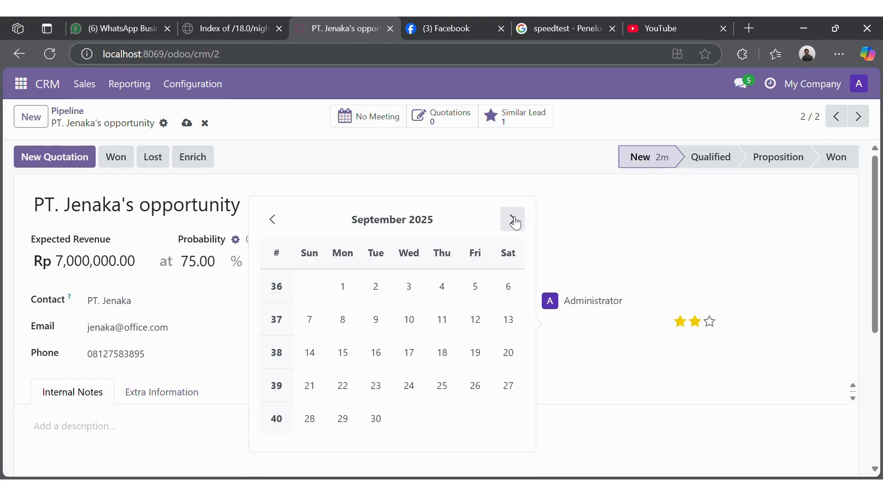
left_click(343, 287)
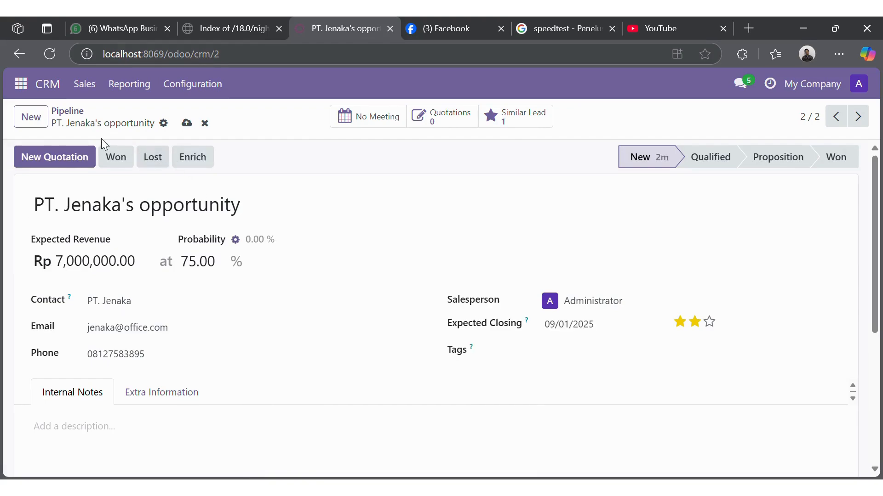
left_click(188, 124)
left_click(84, 84)
left_click(91, 120)
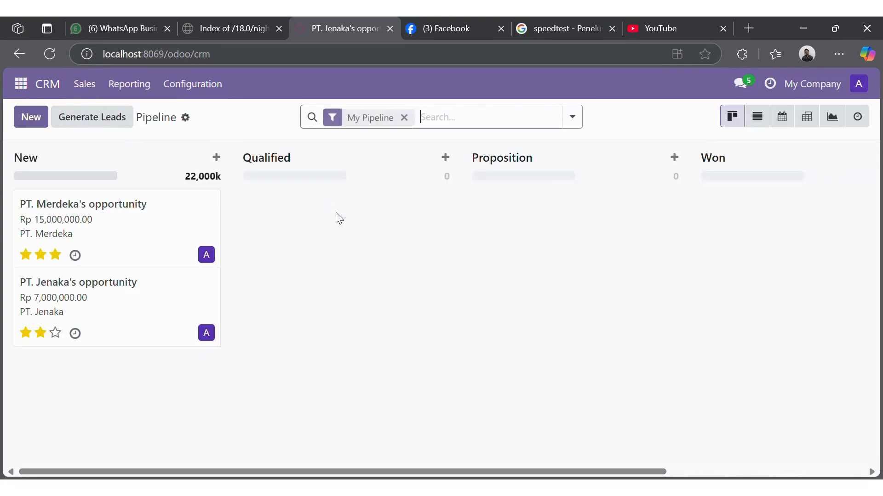
Step: Retitle the PT. Merdeka opportunity 'Office Equipment Project' and save it
left_click(140, 221)
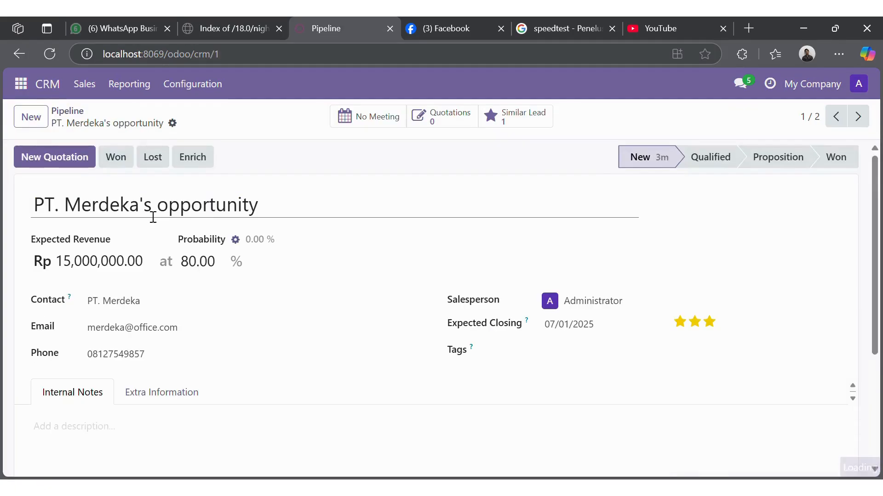
left_click(193, 219)
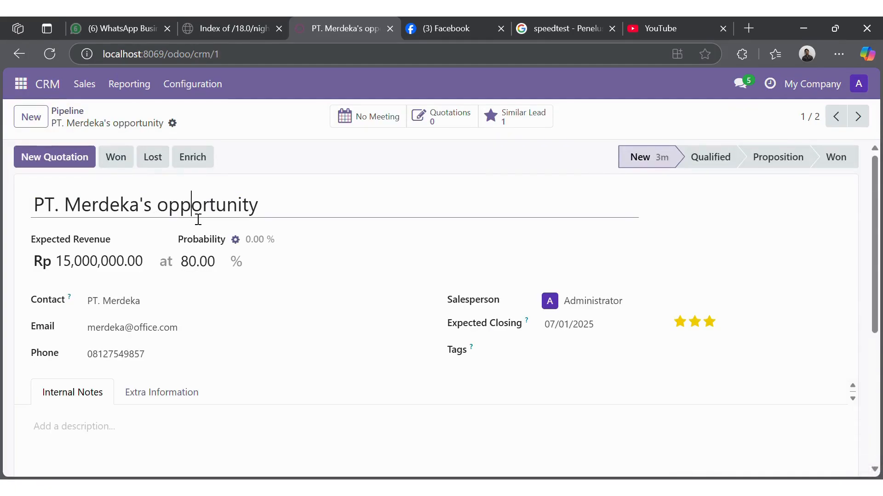
double_click(289, 211)
left_click_drag(290, 211, 35, 225)
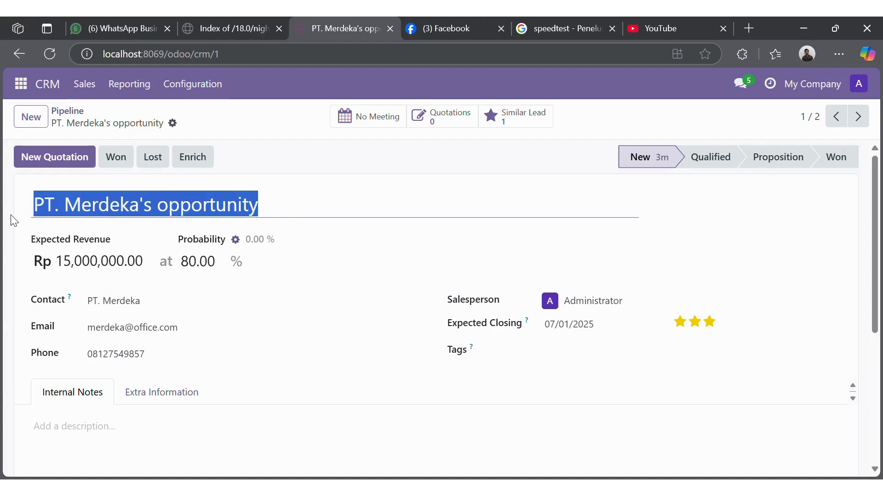
key("BackSpace")
type("O")
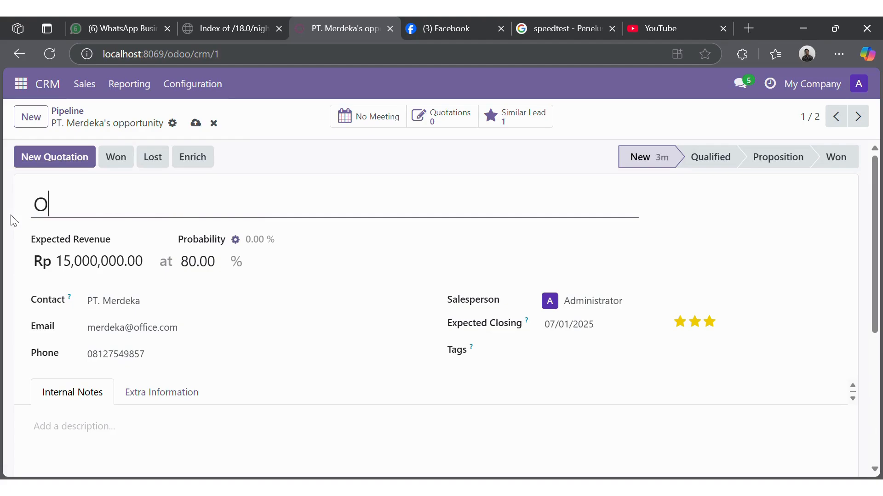
type("ffice Equip")
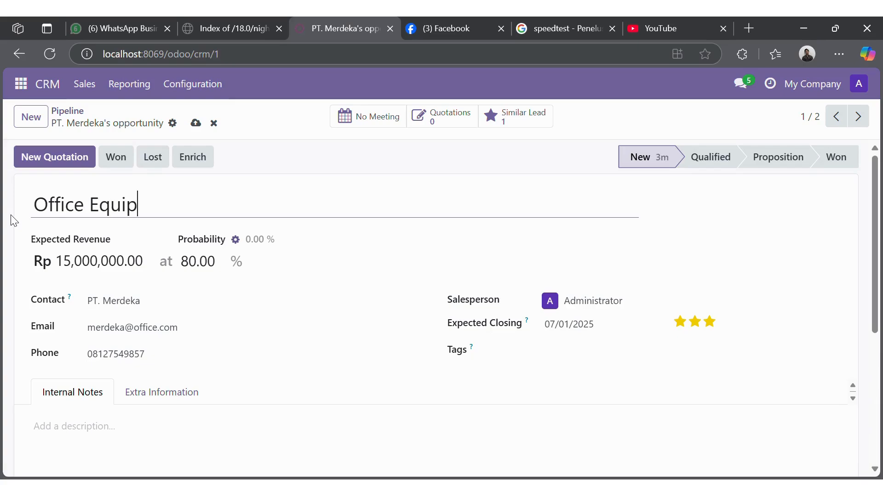
type("ment Pro")
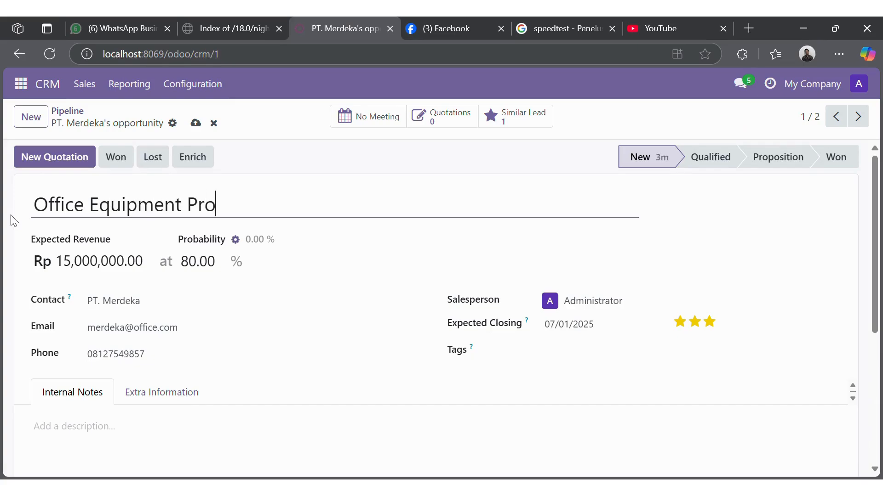
type("ject")
left_click(355, 247)
scroll(322, 271, "down", 1)
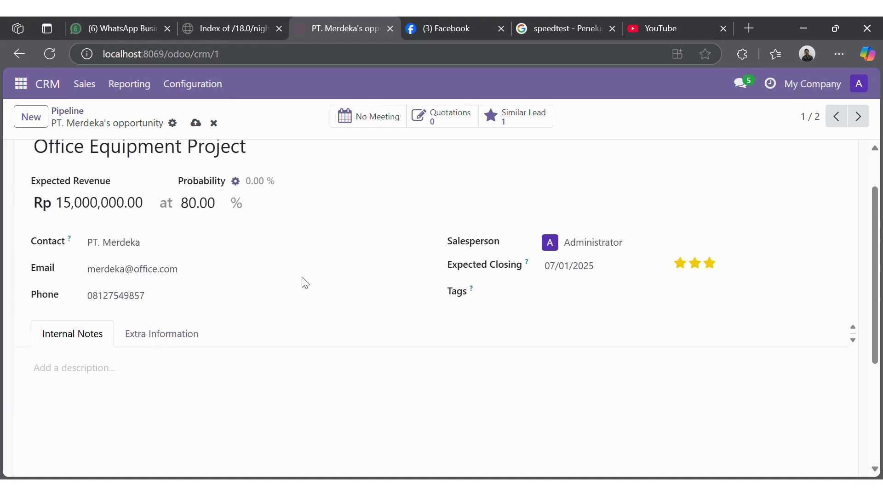
scroll(303, 282, "up", 1)
left_click(201, 124)
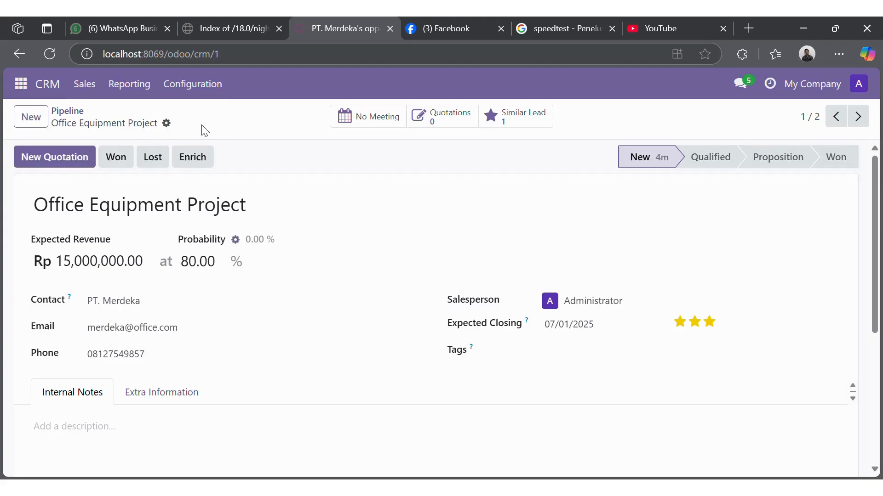
left_click(84, 84)
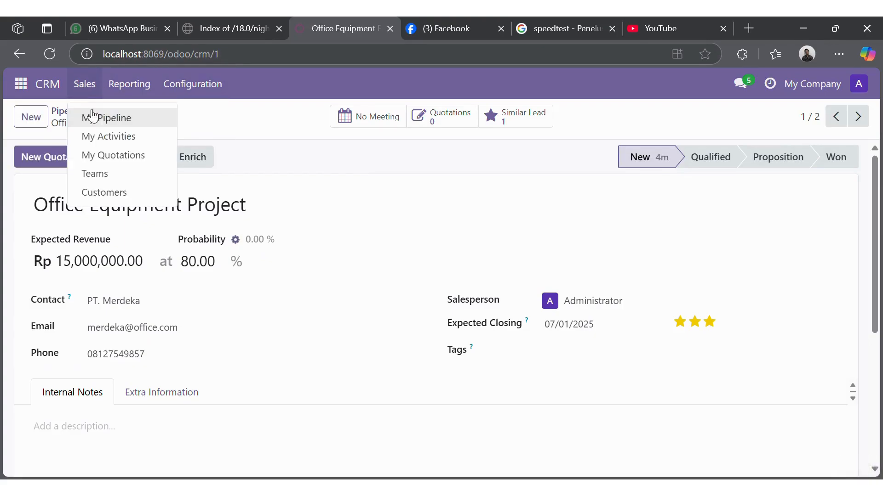
left_click(92, 119)
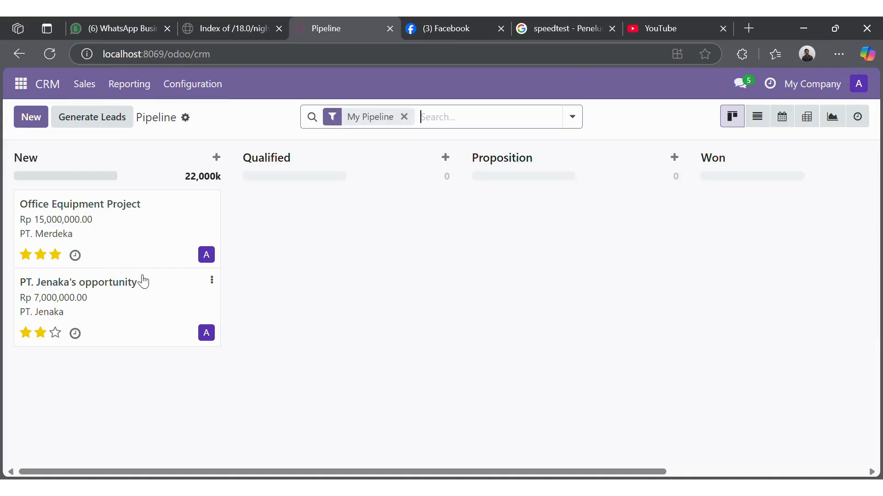
Step: Retitle the PT. Jenaka opportunity 'Hygiene Project' and save it
left_click(154, 302)
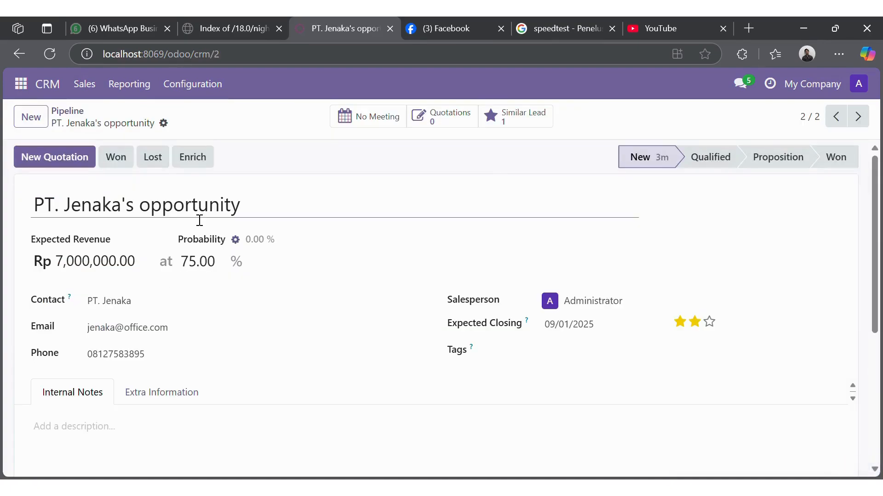
left_click_drag(256, 206, 2, 209)
key("BackSpace")
type("hy")
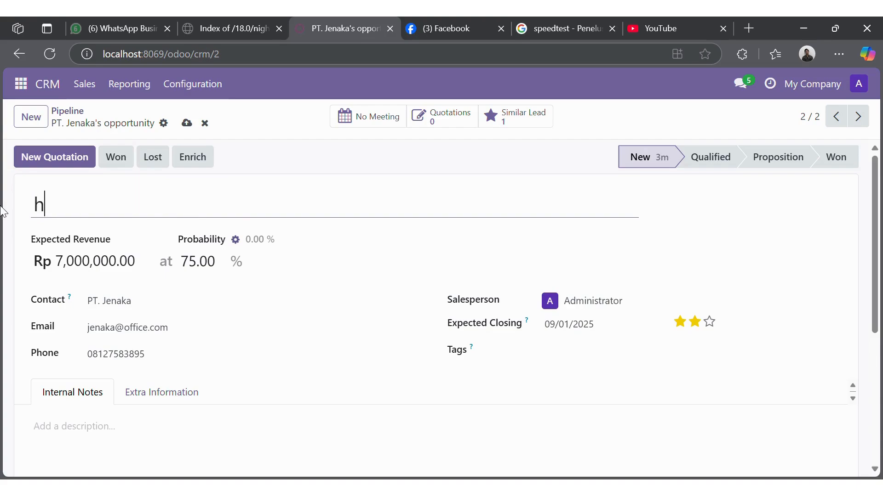
key("BackSpace")
key("BackSpace")
type("Hygien")
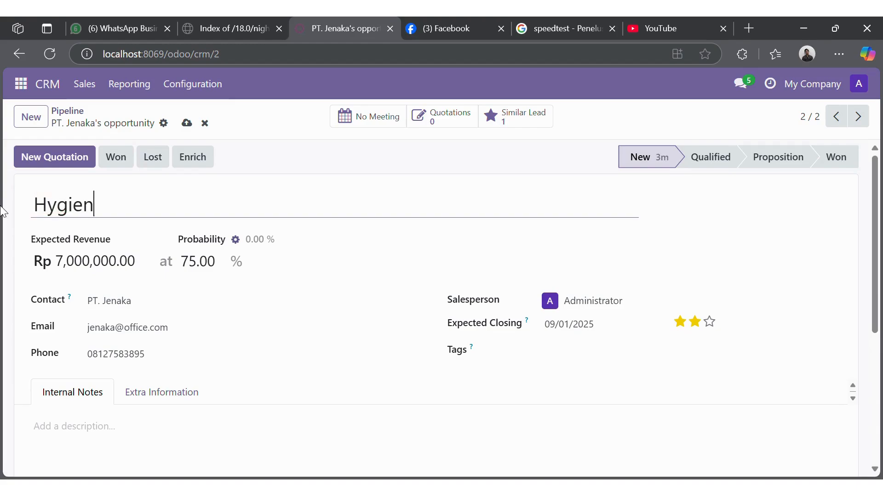
type("e Project")
left_click(187, 123)
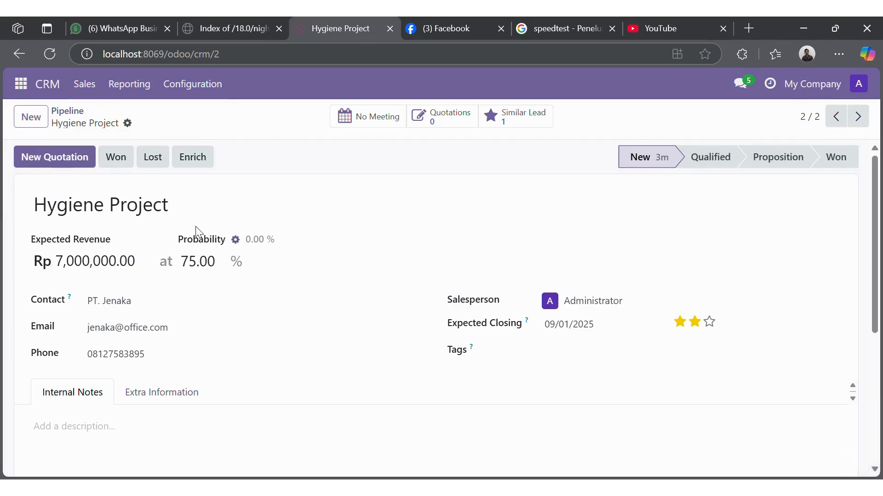
left_click(95, 85)
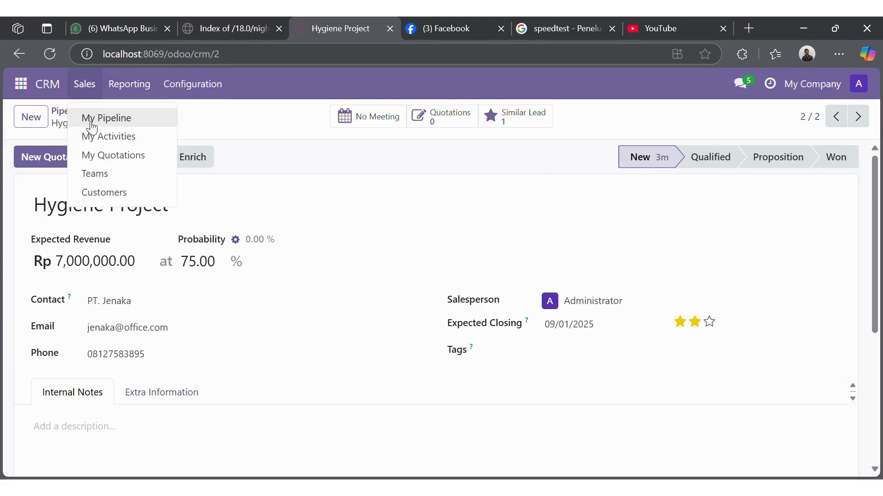
left_click(88, 120)
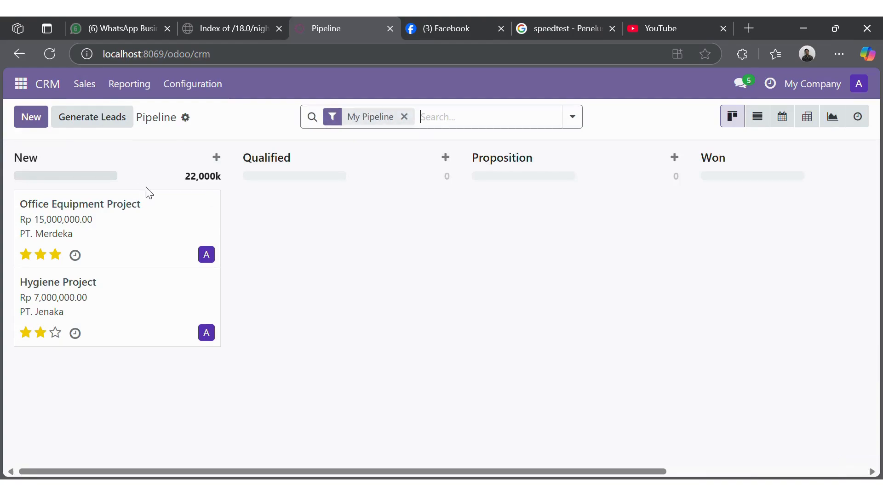
Step: Mark the Office Equipment Project opportunity as Won
left_click(119, 235)
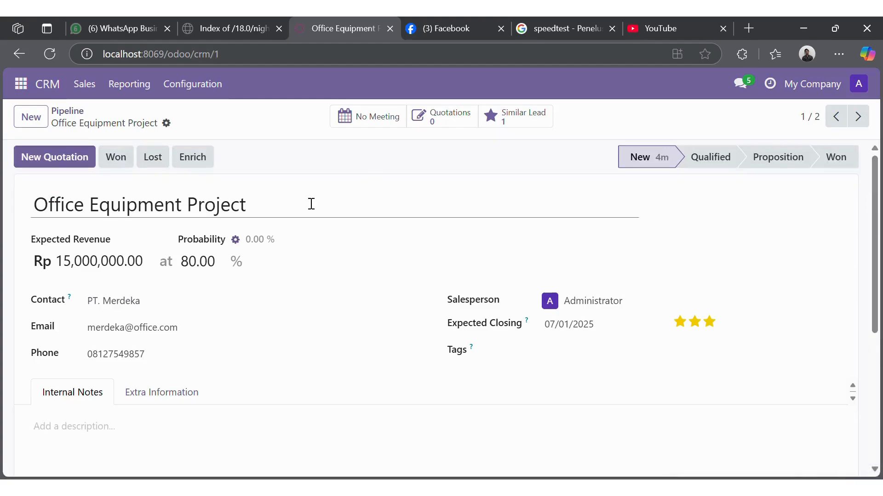
left_click(115, 157)
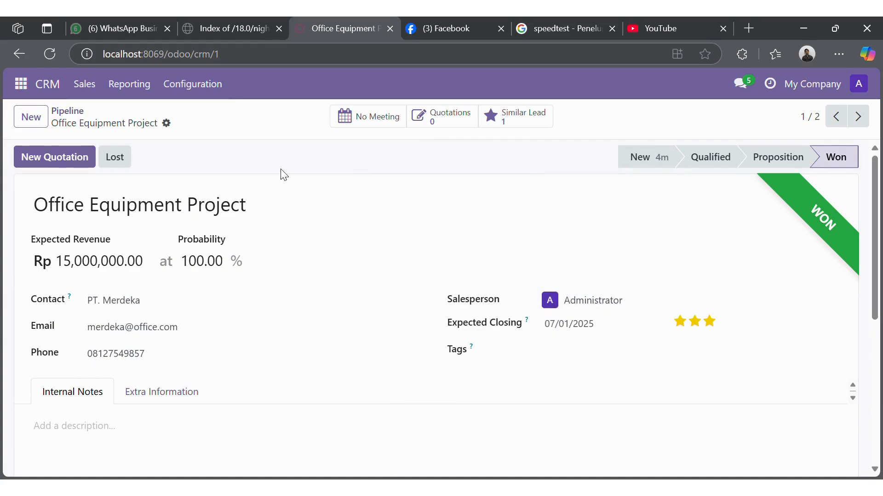
left_click(85, 93)
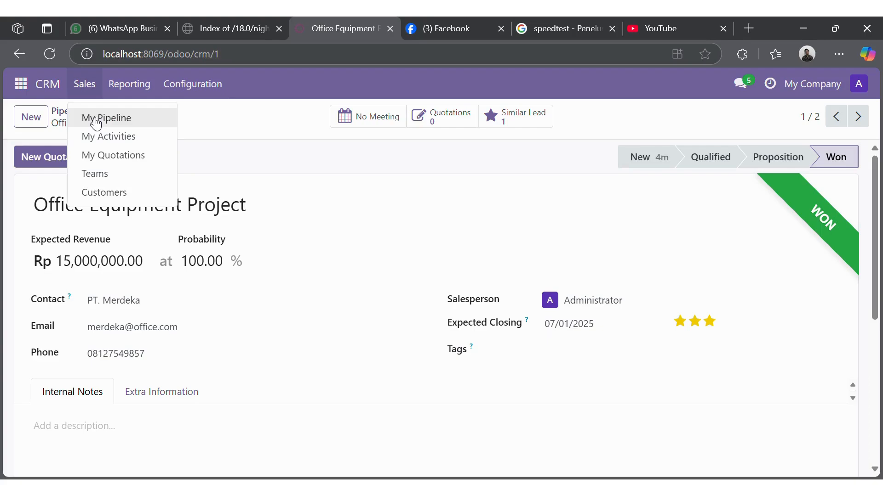
Step: Mark Hygiene Project as Lost with the lost reason 'Not enough stock'
left_click(96, 120)
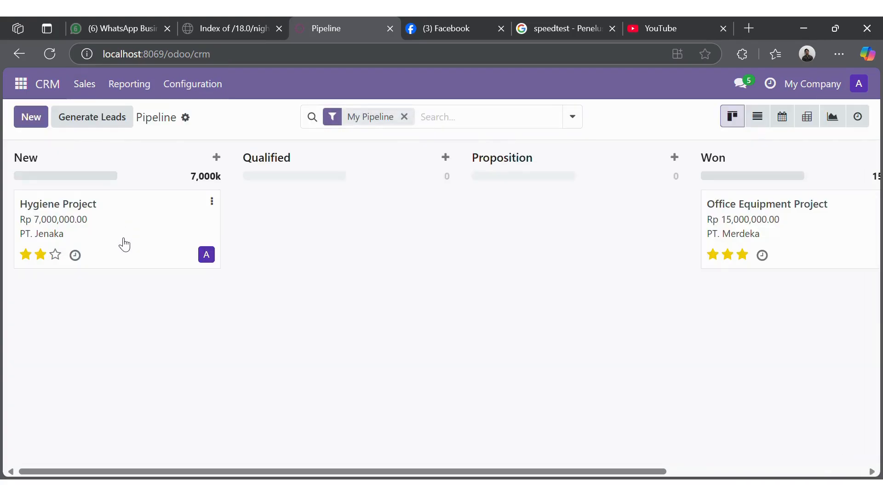
left_click(124, 245)
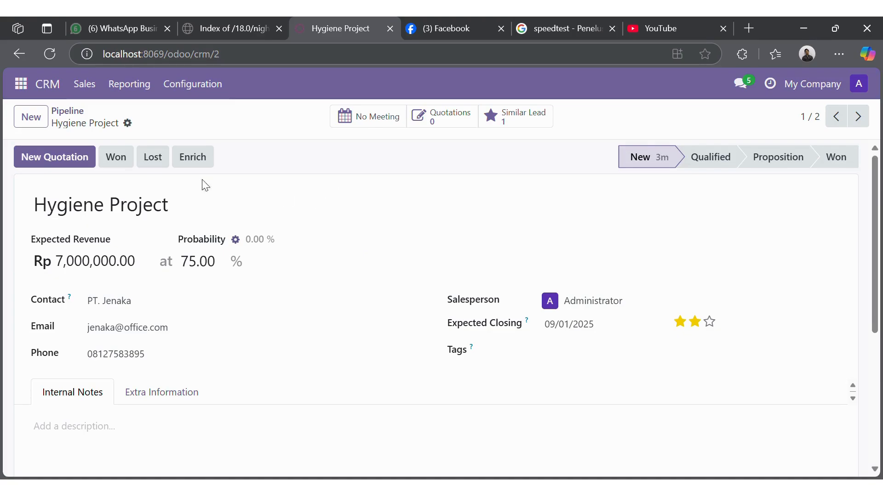
left_click(153, 159)
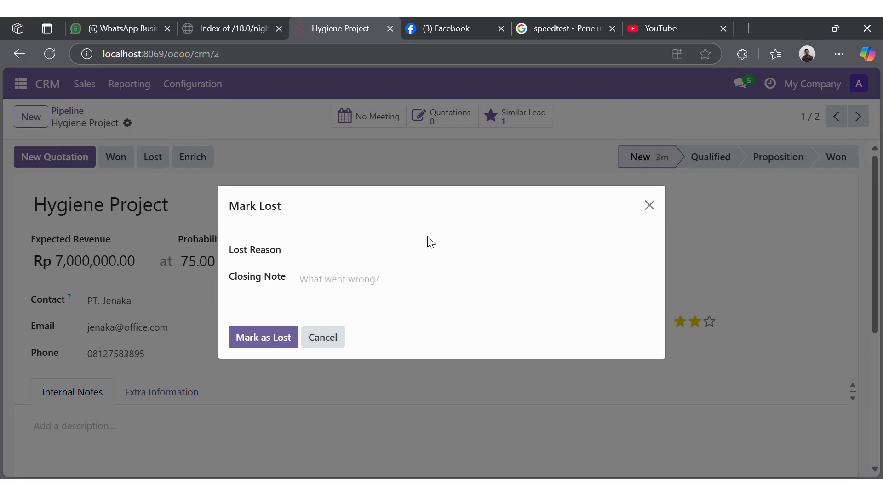
left_click(423, 261)
type("n")
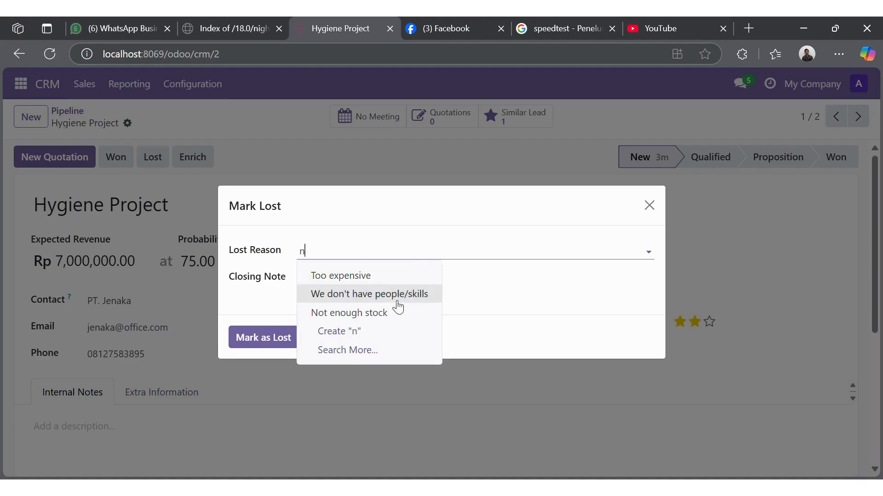
left_click(381, 315)
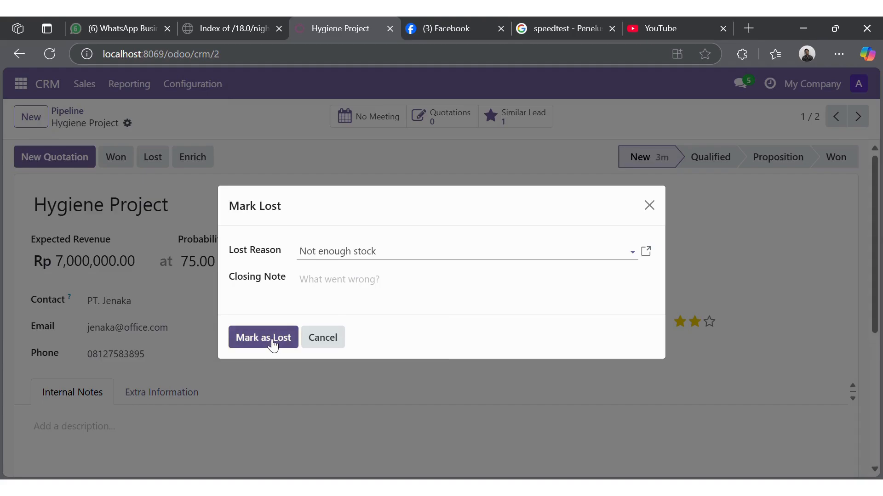
left_click(278, 338)
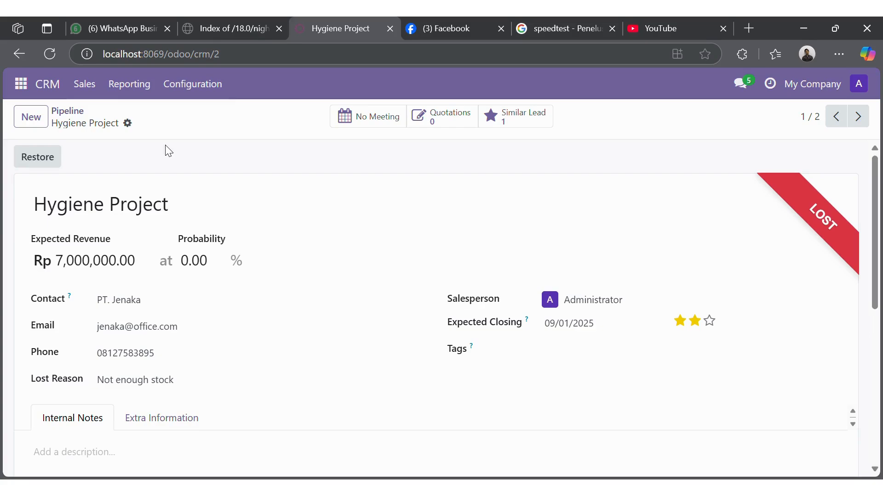
left_click(87, 85)
Step: Go back to the pipeline board and reopen the won Office Equipment Project opportunity (Rp 15,000,000)
left_click(95, 118)
scroll(515, 271, "right", 2)
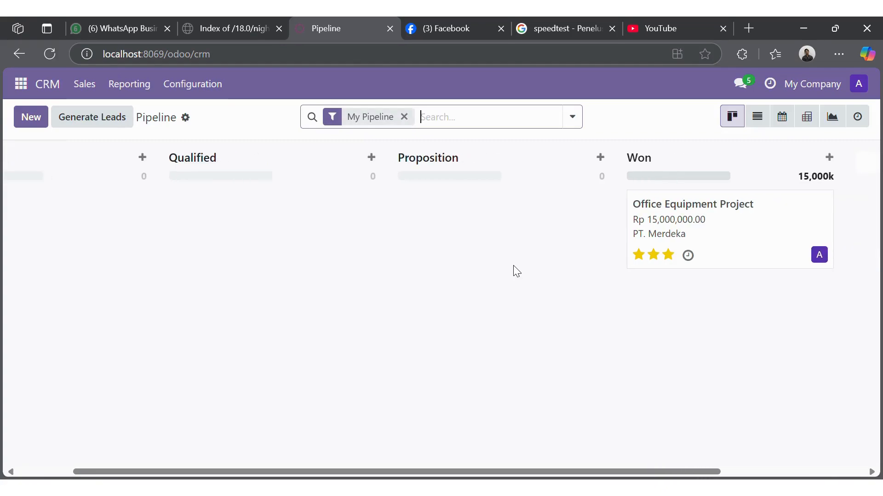
scroll(515, 272, "right", 4)
scroll(514, 271, "left", 5)
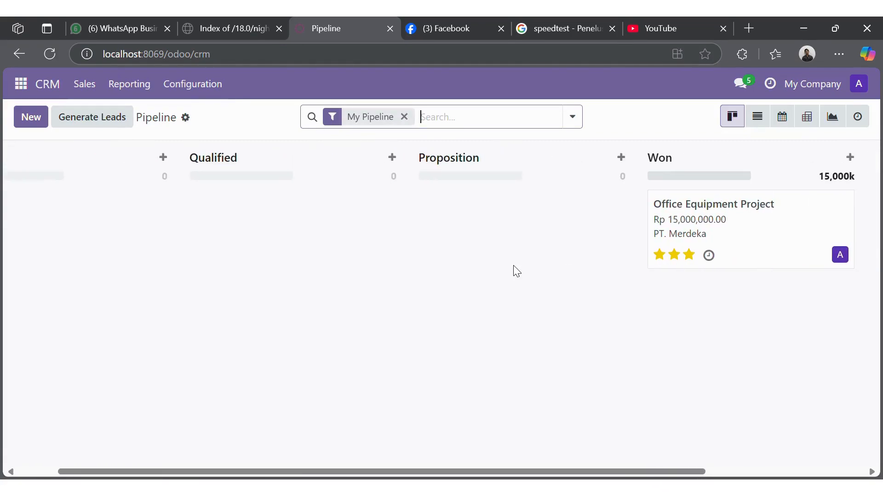
scroll(515, 272, "right", 1)
scroll(515, 271, "left", 3)
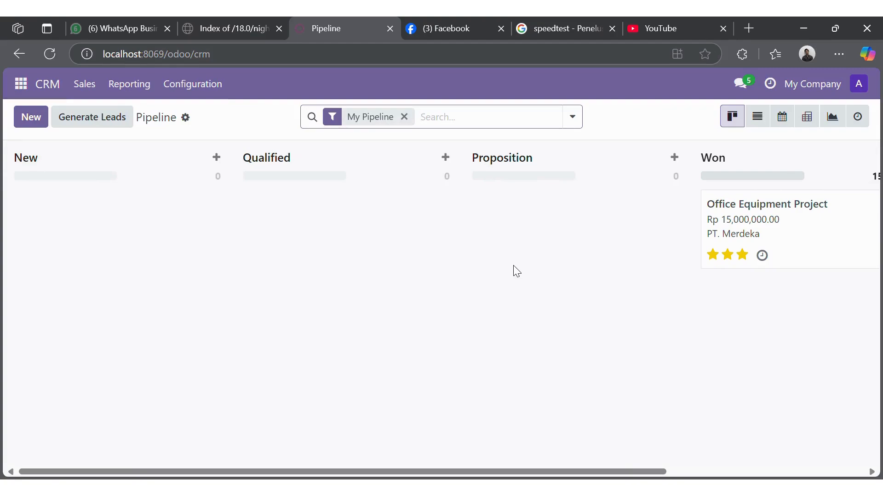
scroll(517, 271, "right", 5)
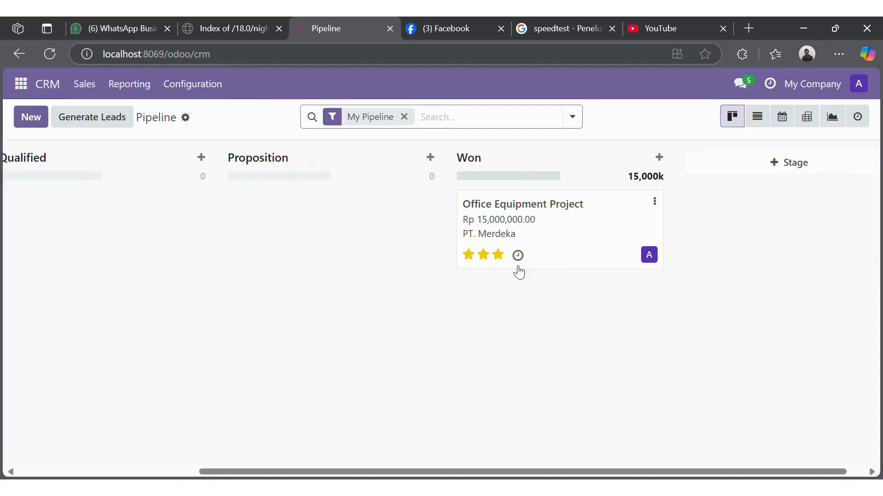
left_click(567, 221)
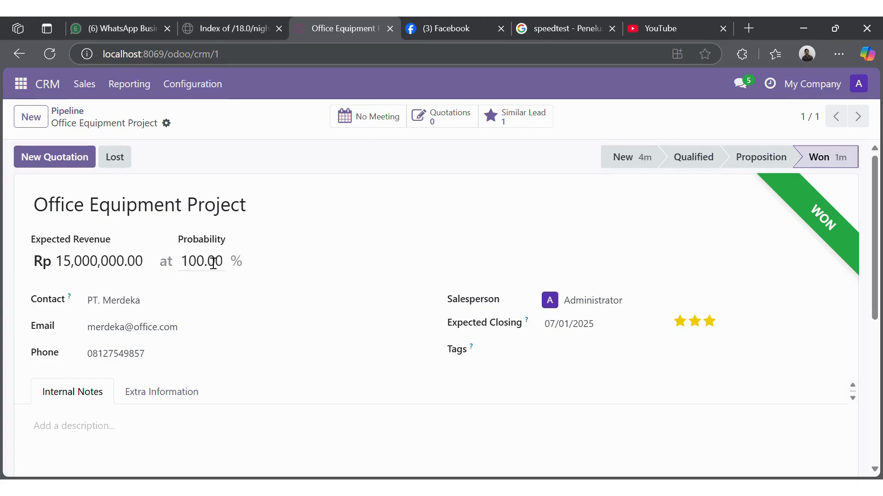
Step: Start a new quotation for PT. Merdeka, expiring 06/20/2025, with Immediate Payment terms
left_click(36, 91)
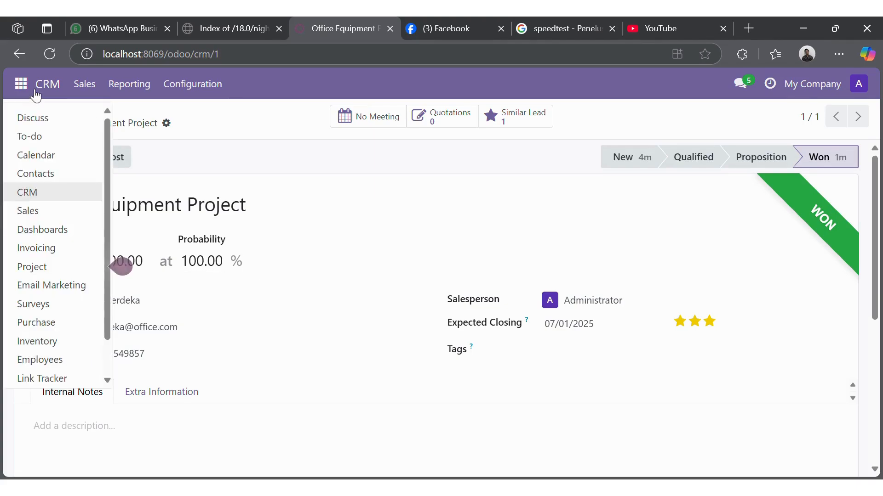
left_click(48, 208)
left_click(31, 118)
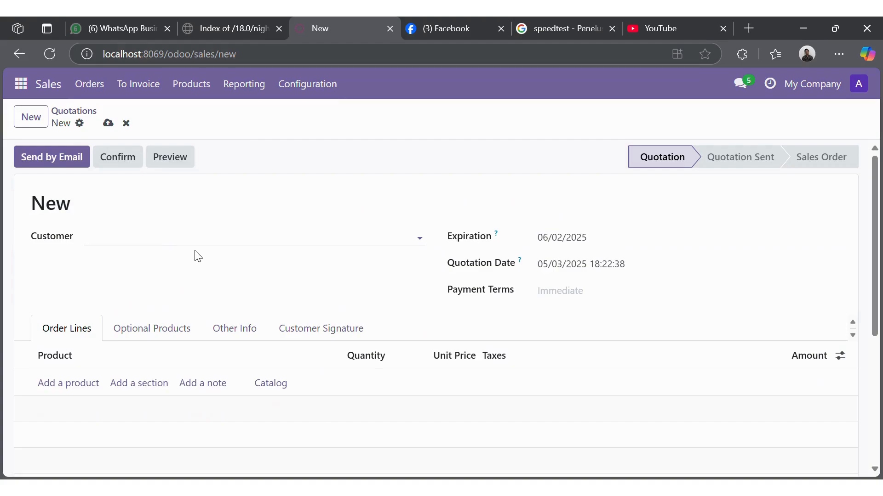
type("pt")
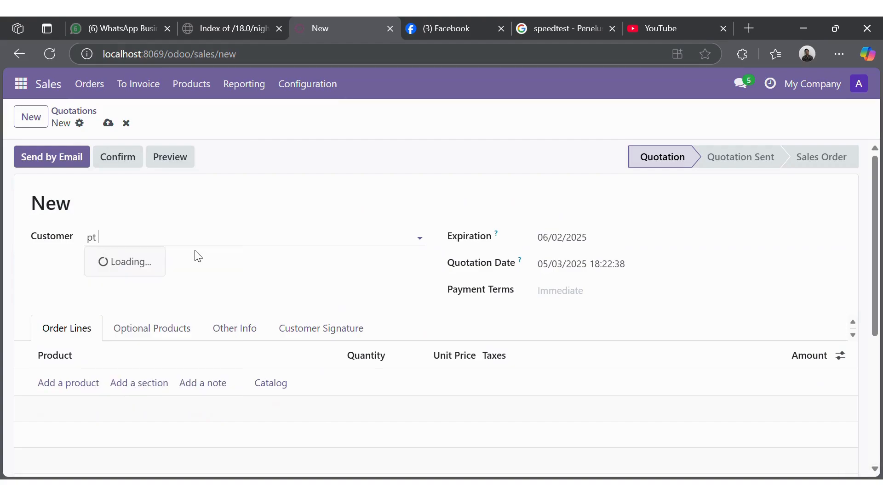
left_click(156, 282)
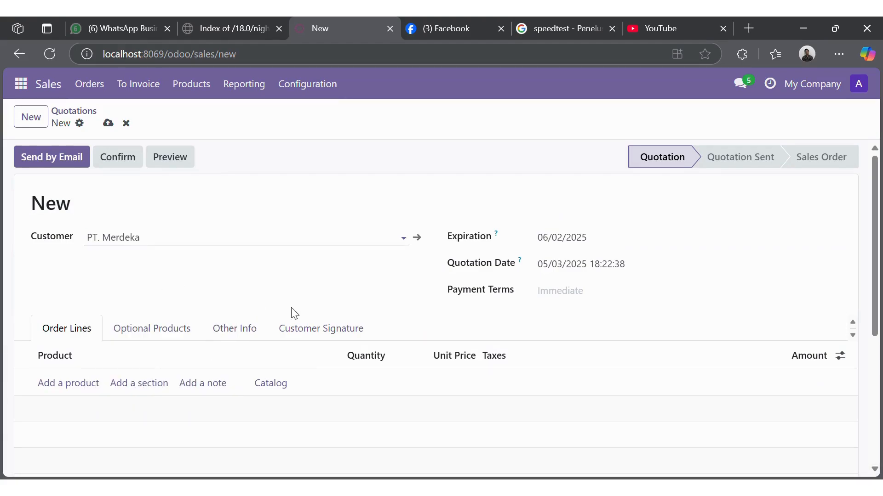
left_click(600, 248)
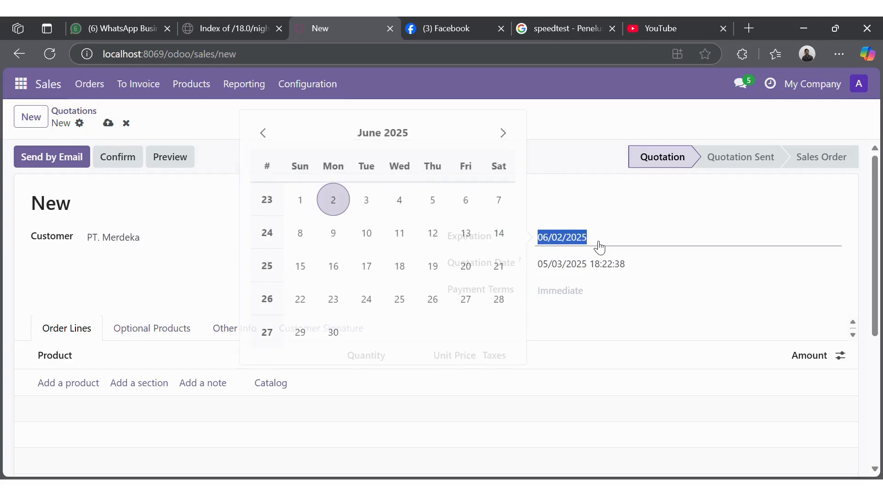
left_click(435, 267)
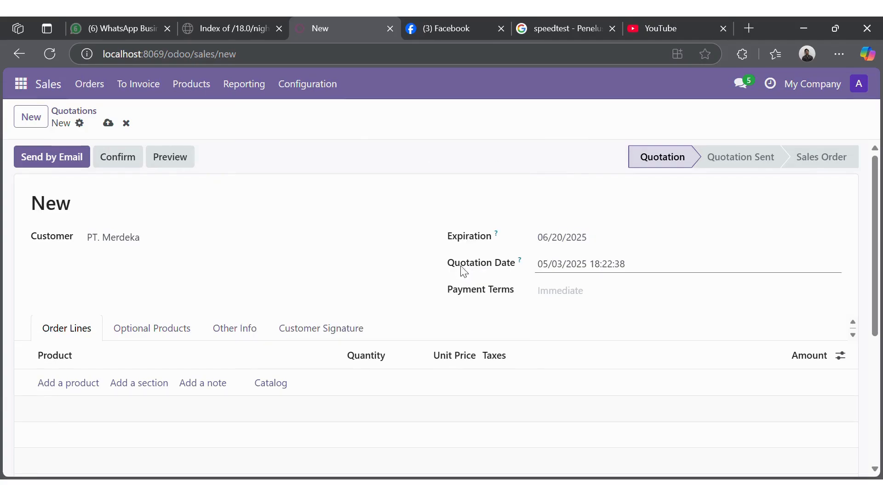
left_click(561, 294)
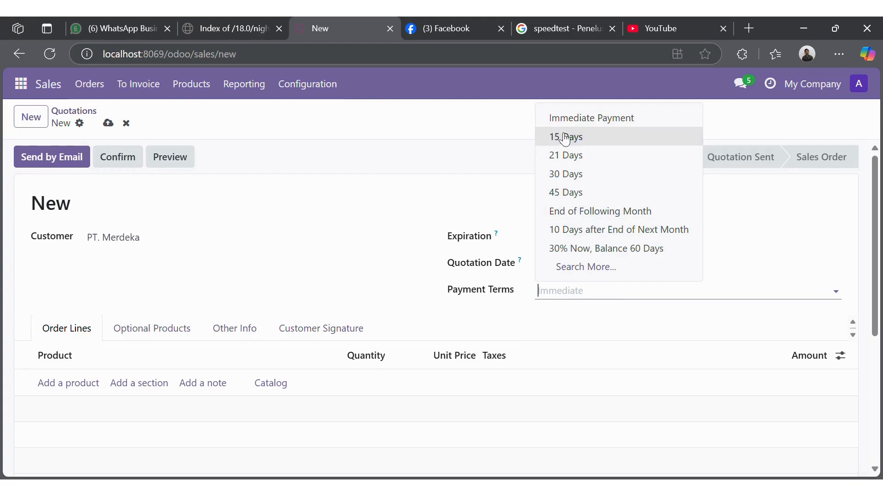
left_click(575, 120)
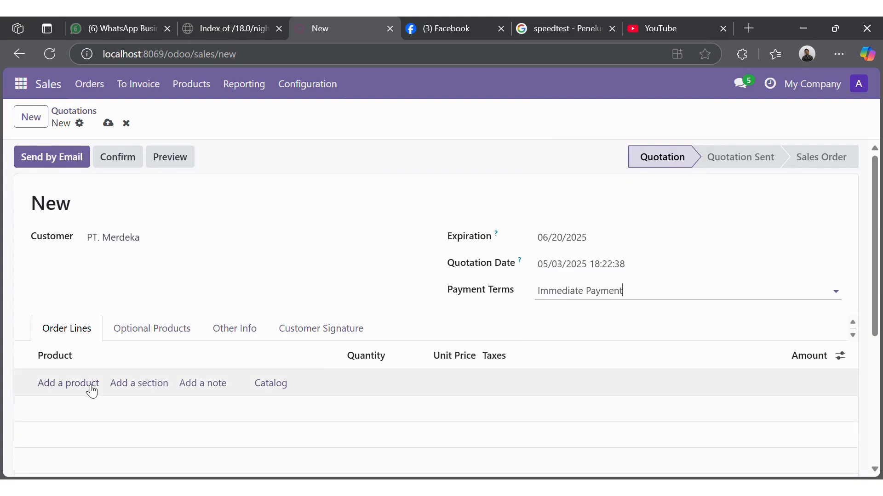
Step: Add a line of 15 individual workplace at 1,000,000 each, remove the 11% tax, and save
left_click(92, 385)
type("in")
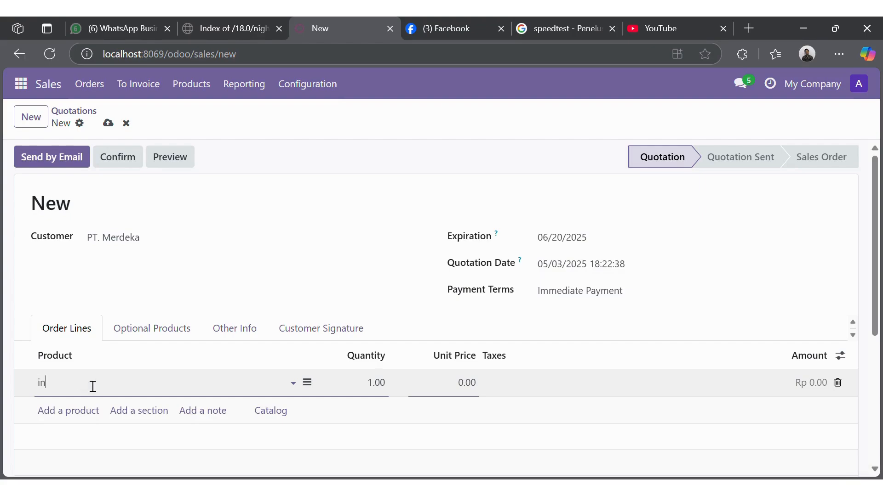
type("di")
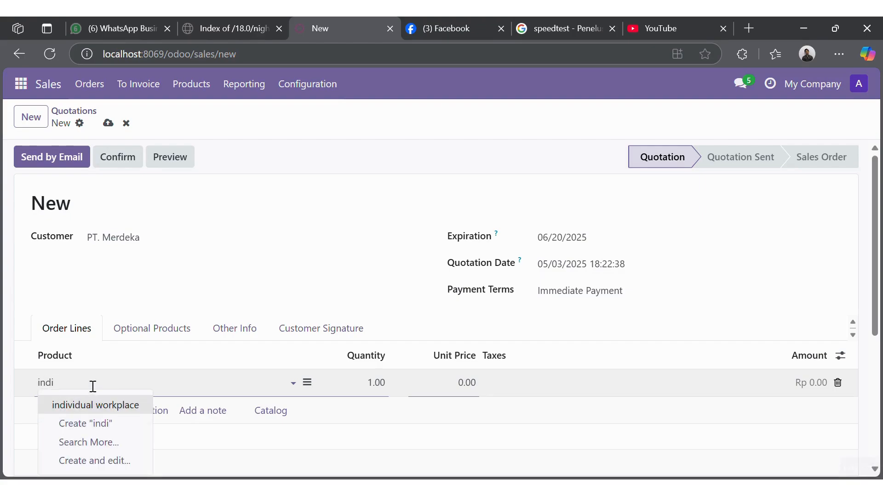
left_click(96, 407)
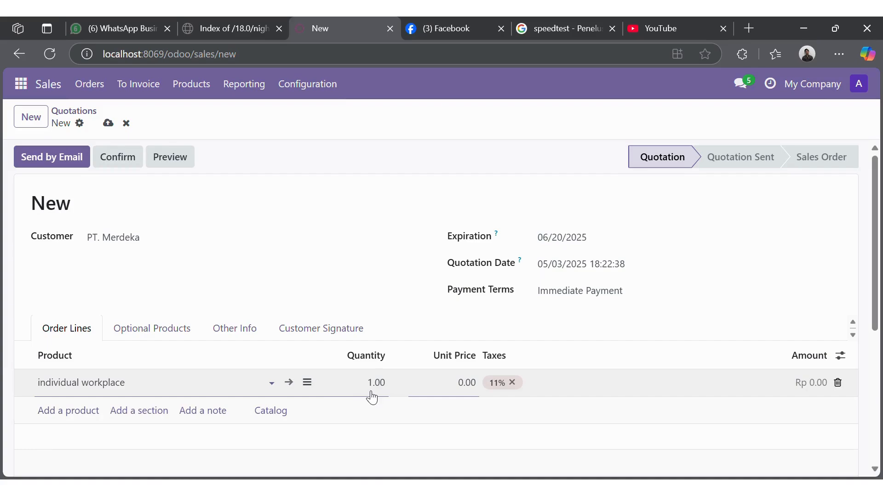
left_click(372, 394)
type("15")
left_click(447, 390)
type("1000000")
left_click(512, 383)
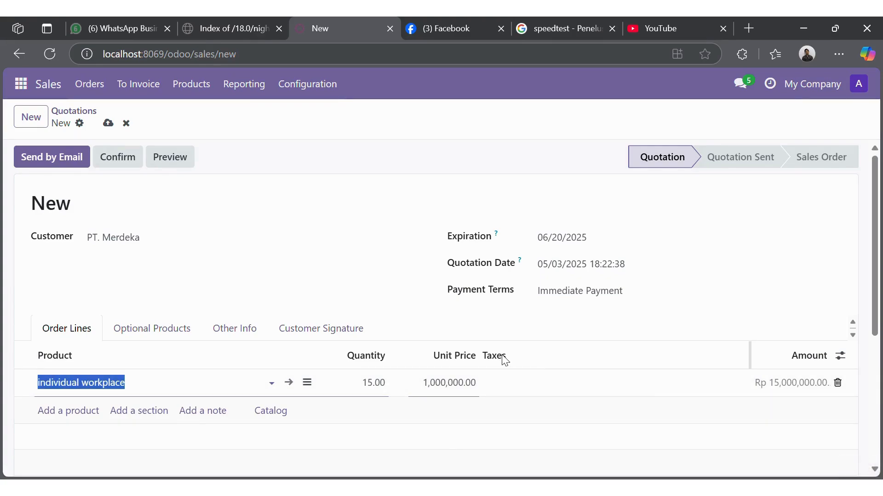
left_click(244, 282)
scroll(258, 298, "down", 2)
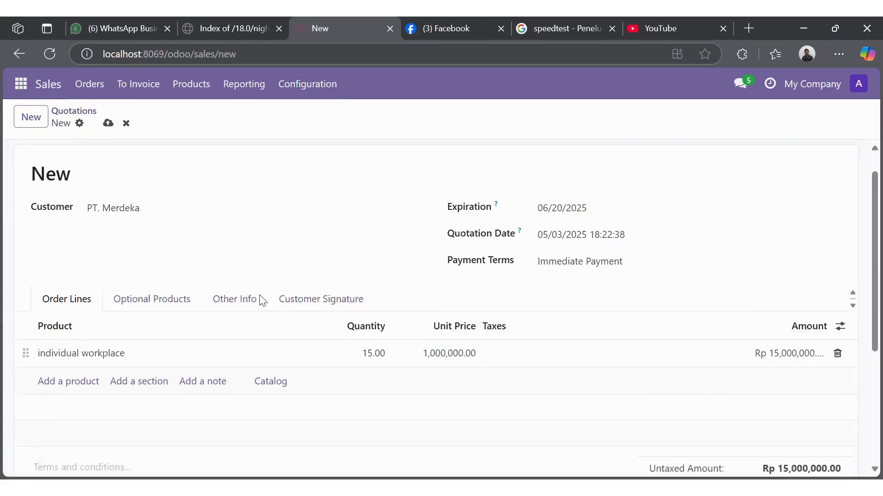
scroll(260, 299, "up", 2)
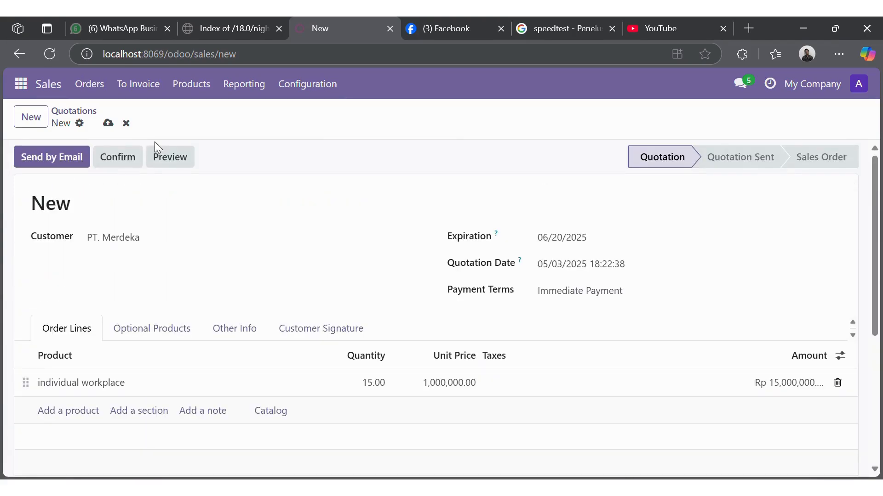
left_click(111, 126)
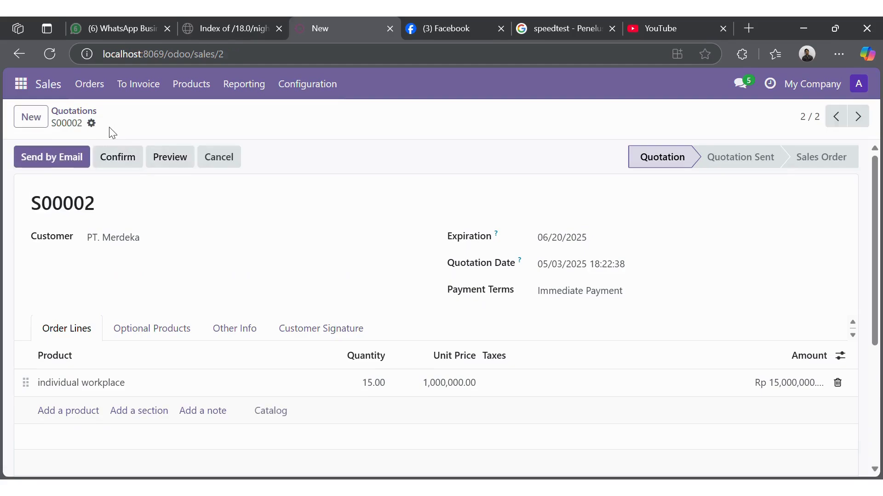
Step: Open the S00002 quotation email, accepting the default Light document layout
left_click(71, 166)
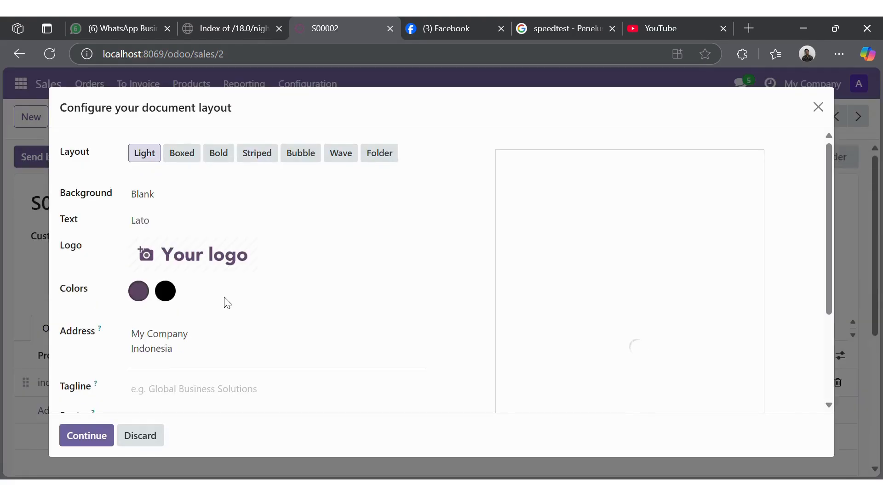
scroll(234, 288, "down", 3)
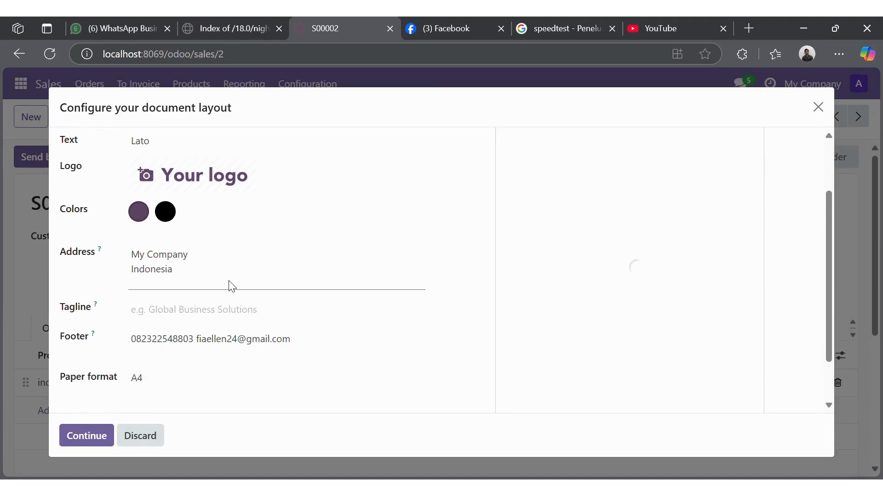
scroll(237, 288, "up", 2)
scroll(236, 288, "up", 2)
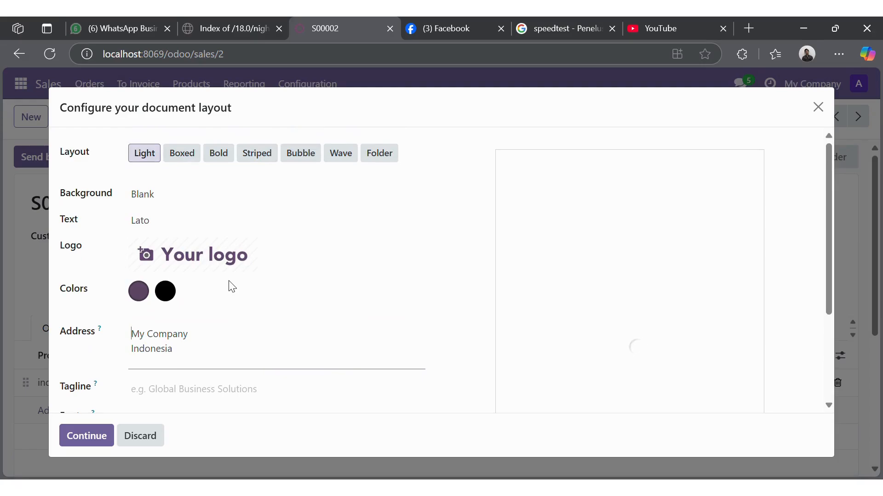
scroll(587, 271, "down", 1)
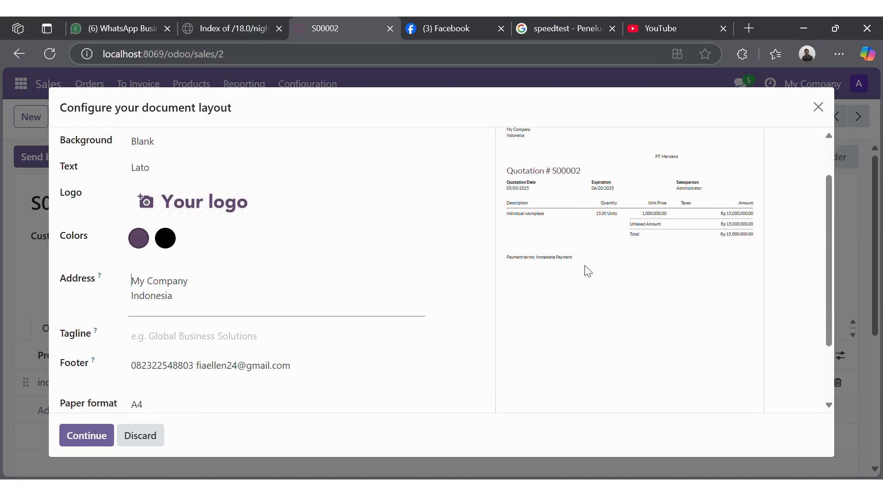
scroll(587, 271, "down", 1)
scroll(586, 270, "up", 2)
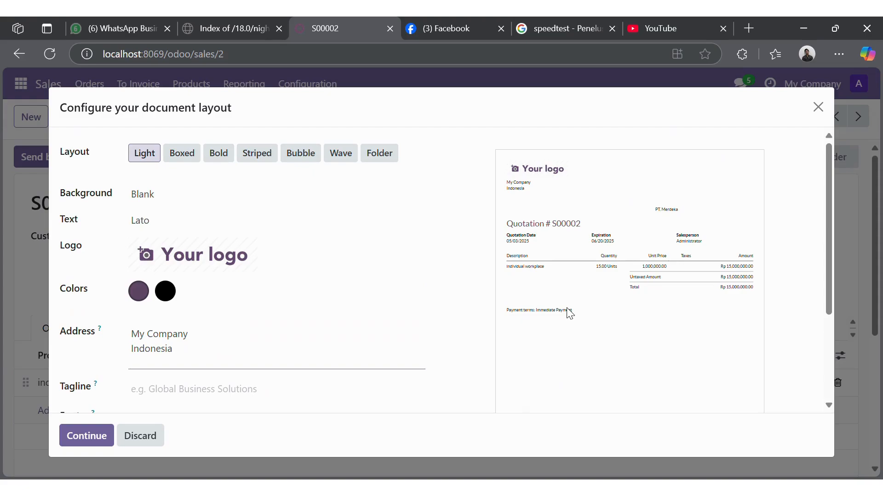
scroll(151, 325, "down", 3)
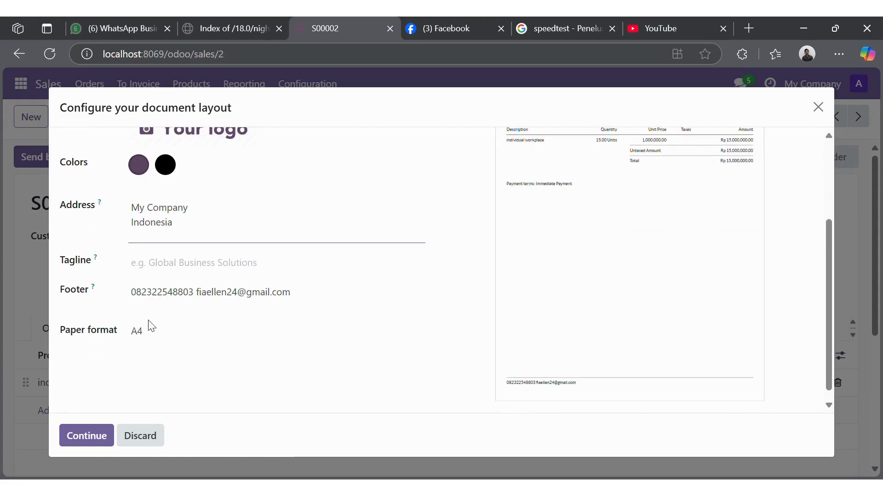
left_click(80, 444)
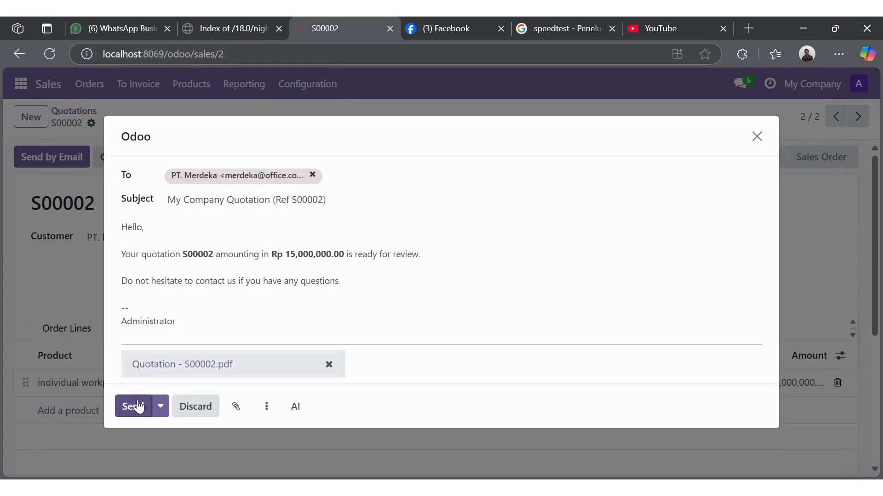
Step: Email quotation S00002 to PT. Merdeka and confirm it as a sales order
left_click(138, 406)
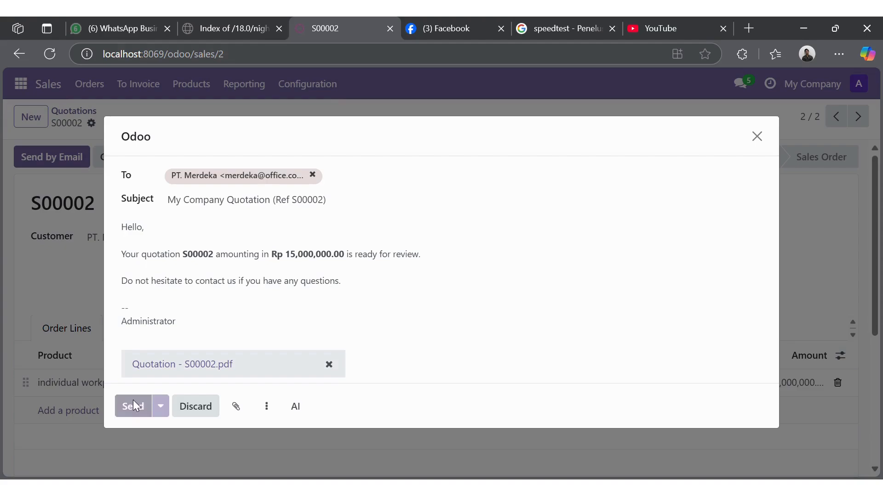
left_click_drag(122, 254, 385, 278)
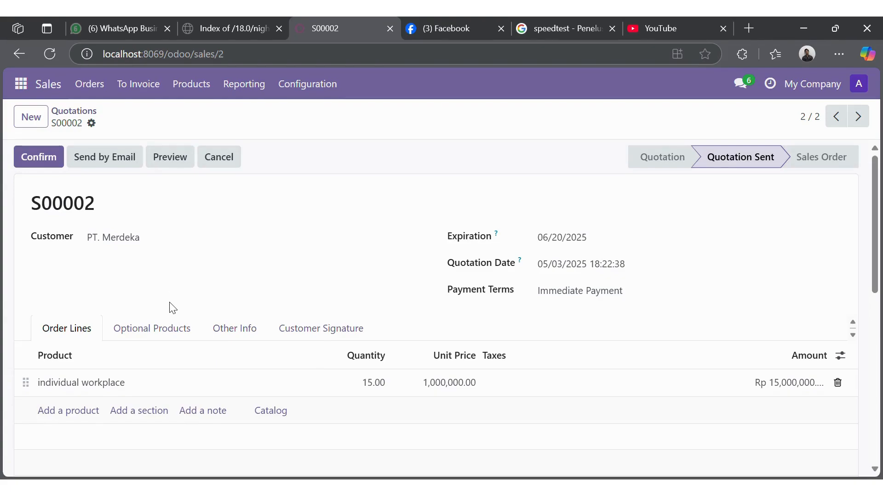
left_click(54, 155)
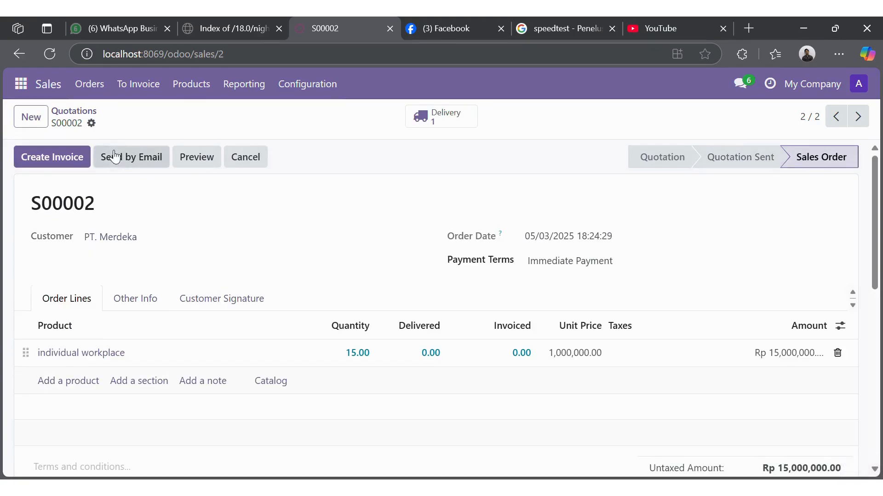
left_click(27, 82)
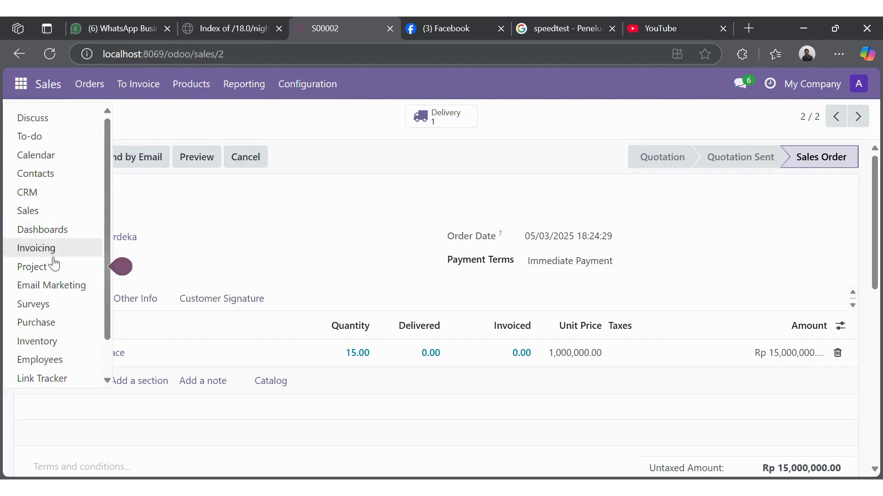
Step: Open delivery WH/OUT/00001 from the Inventory Delivery Orders 'To Deliver' list
left_click(55, 341)
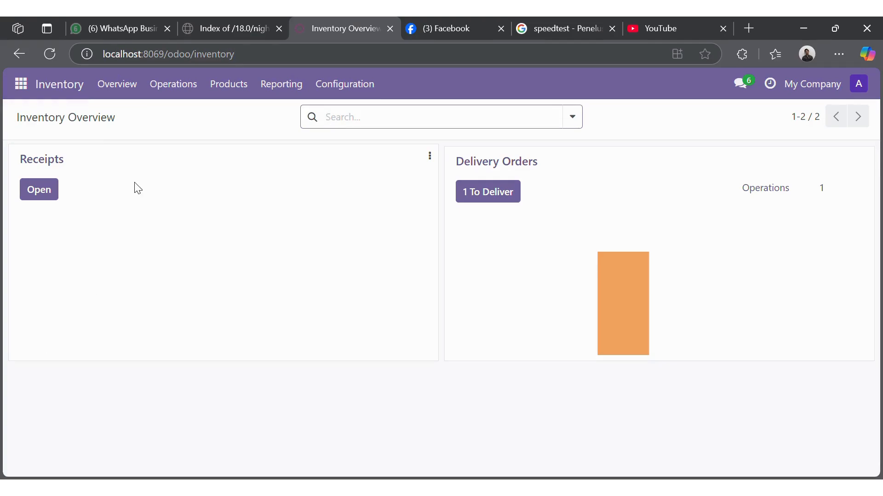
left_click(492, 194)
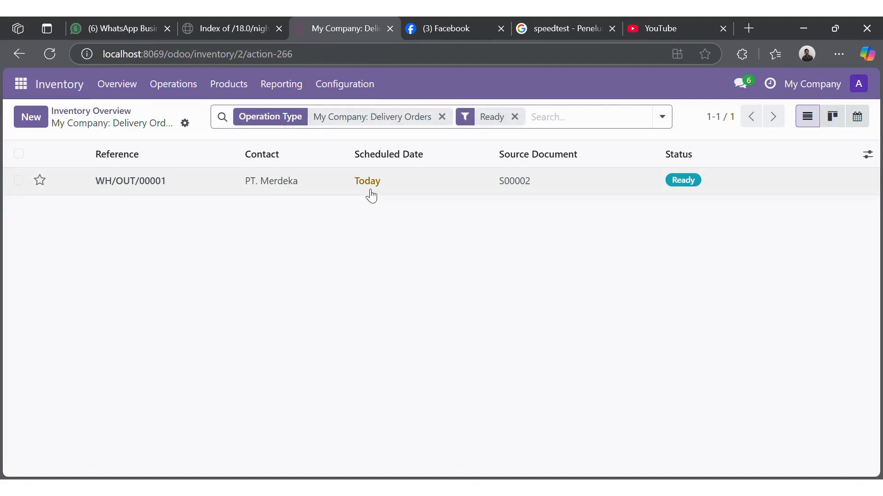
left_click(401, 192)
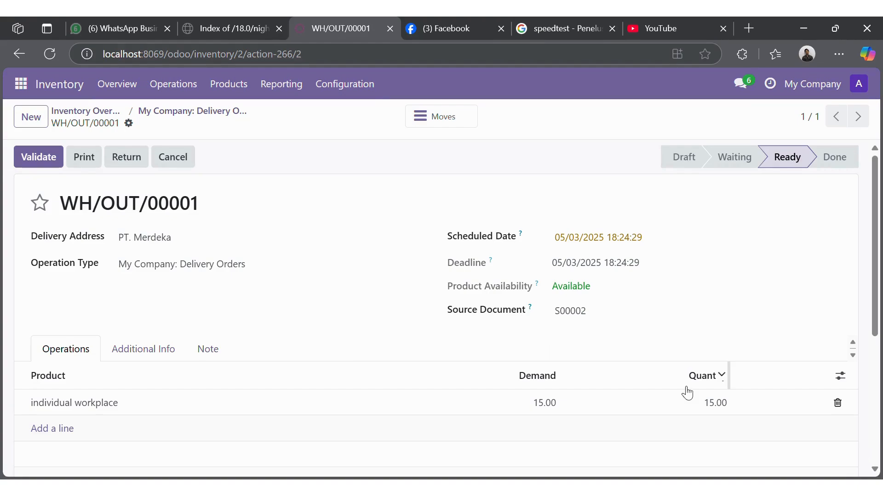
Step: Validate WH/OUT/00001 with all 15.00 individual workplace units, confirming the SMS prompt
left_click(723, 402)
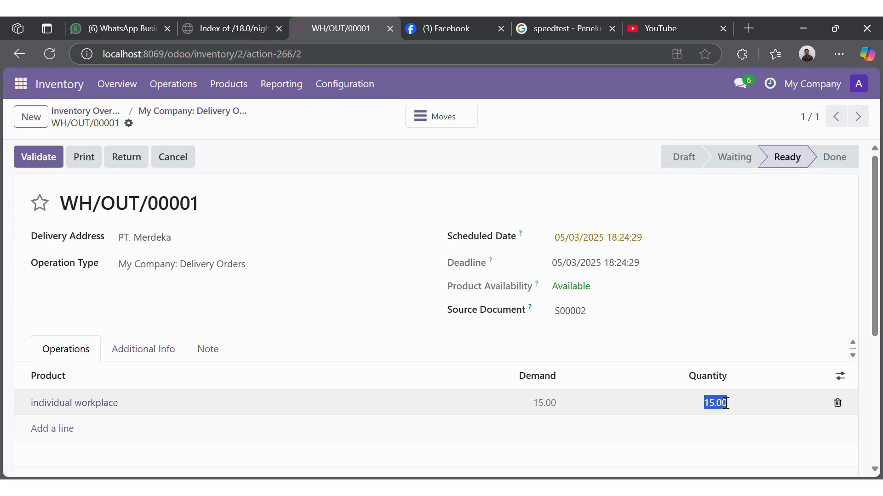
left_click(40, 156)
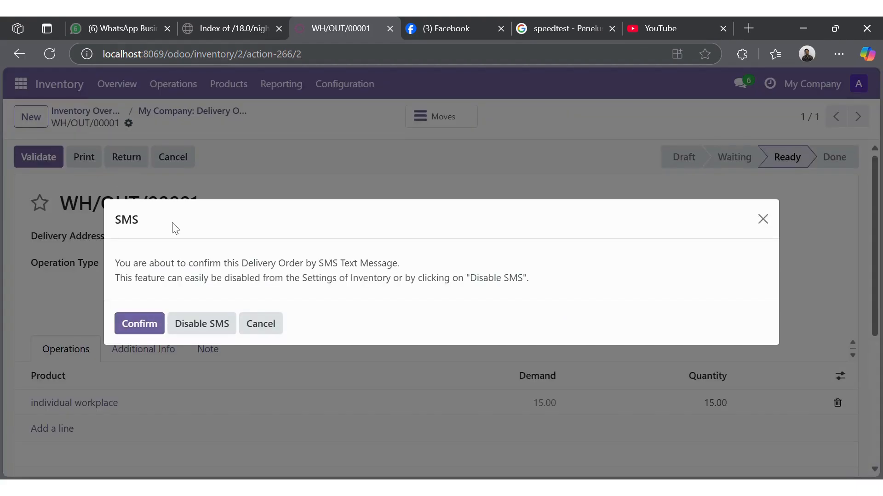
left_click(152, 324)
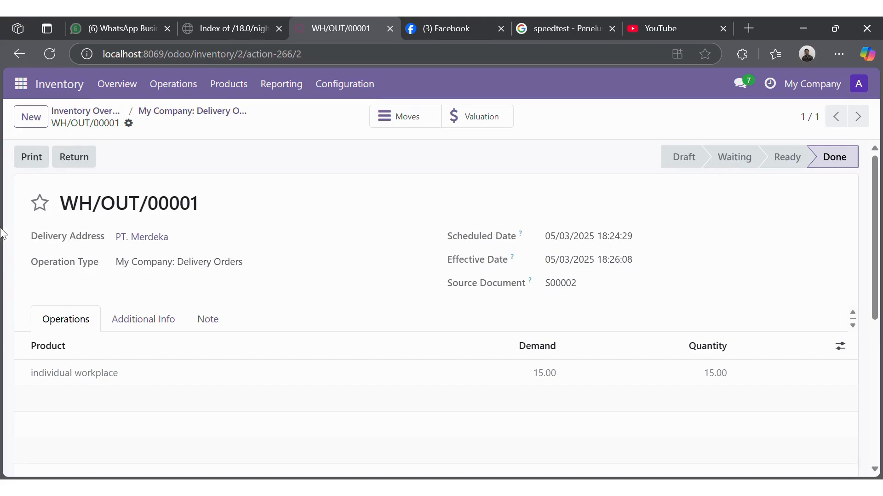
Step: Open sales order S00002 and create a draft regular invoice for its 15 units
left_click(21, 83)
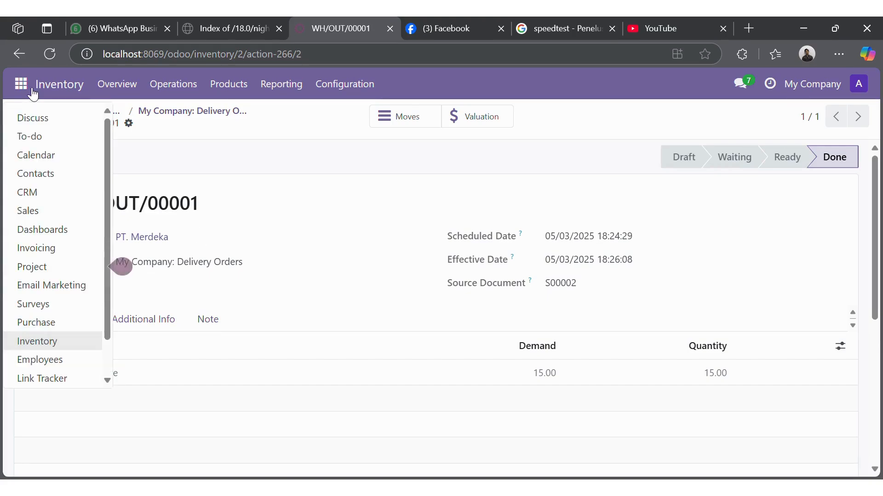
left_click(37, 215)
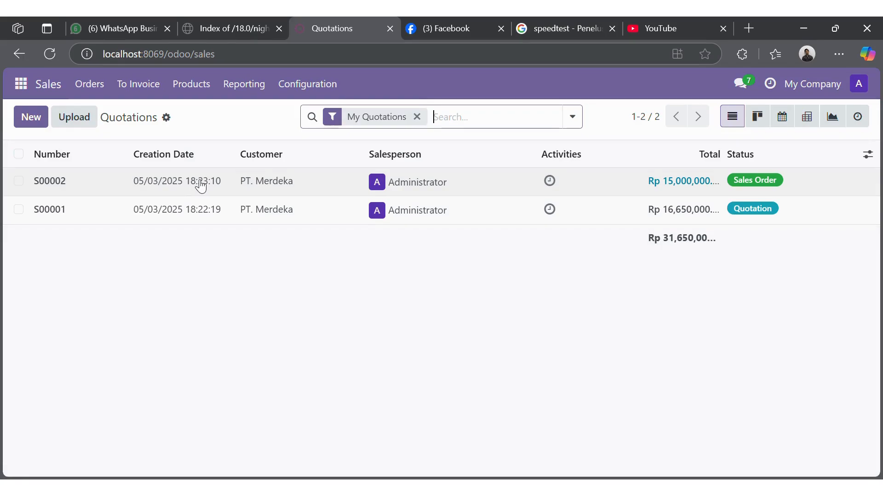
left_click(197, 181)
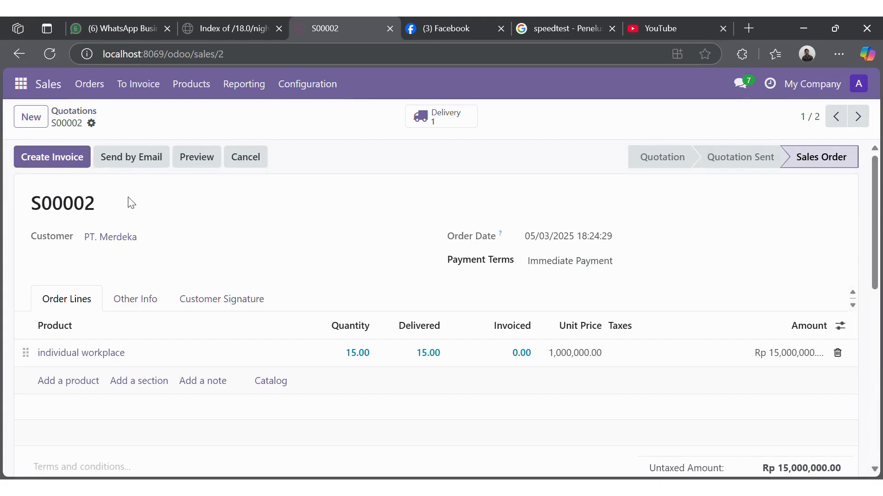
left_click(67, 162)
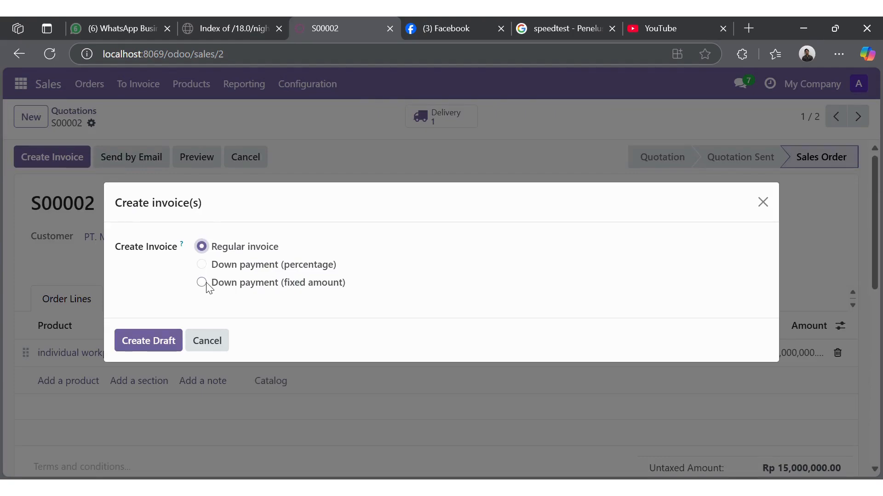
left_click(164, 339)
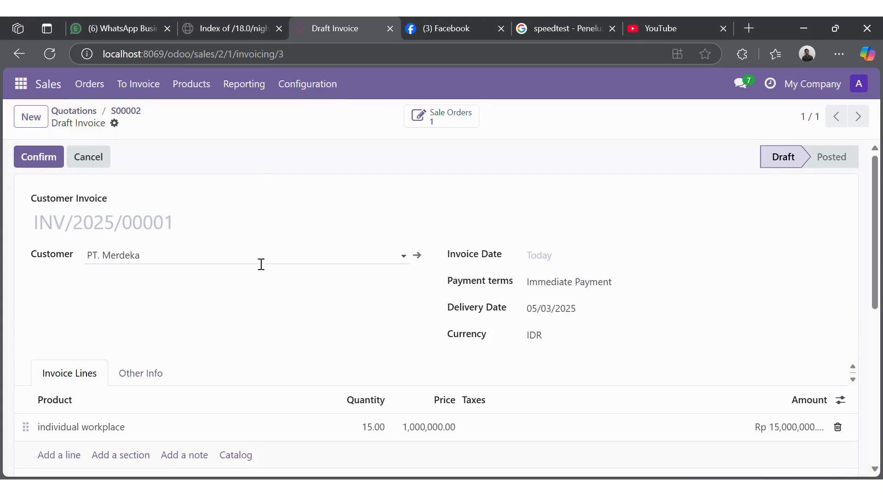
scroll(261, 265, "down", 3)
scroll(261, 265, "up", 3)
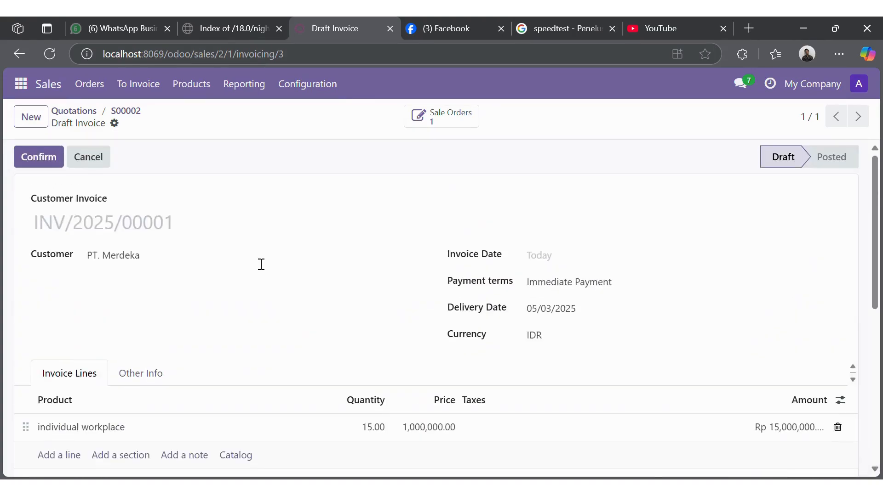
scroll(261, 265, "down", 3)
scroll(261, 264, "up", 3)
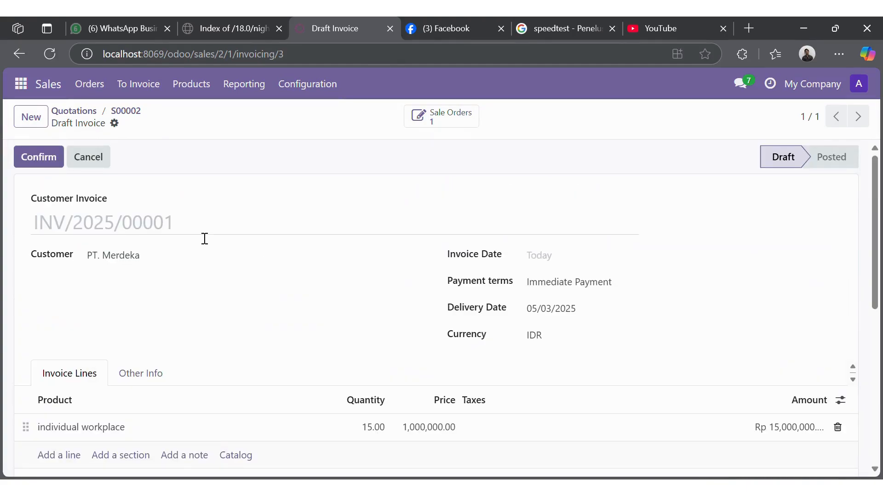
Step: Open the PT. Merdeka draft invoice in Invoicing and confirm it as INV/2025/00001
left_click(35, 84)
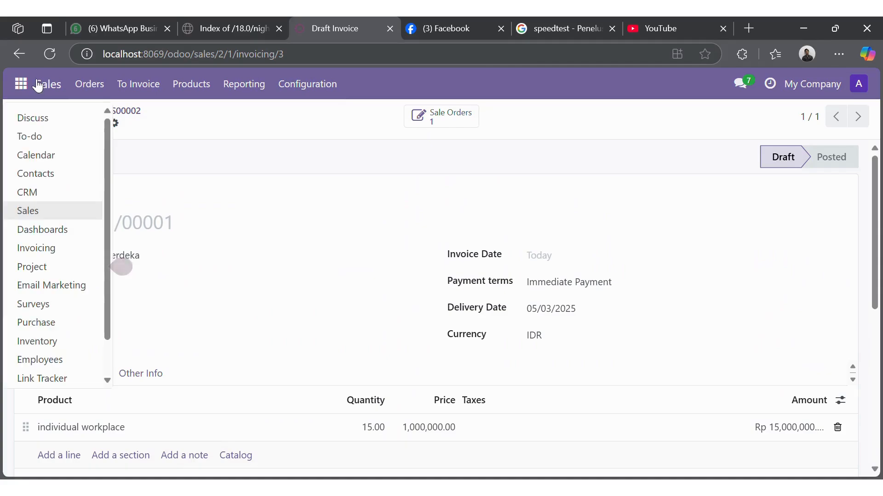
left_click(42, 251)
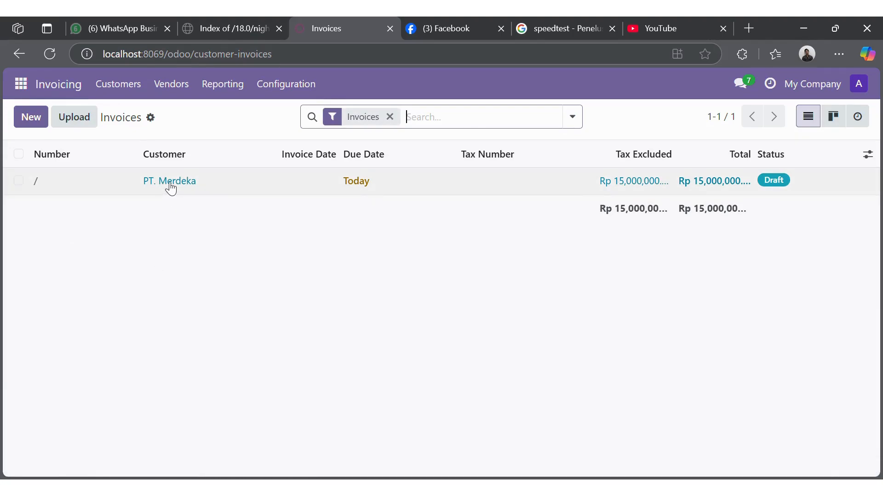
left_click(220, 186)
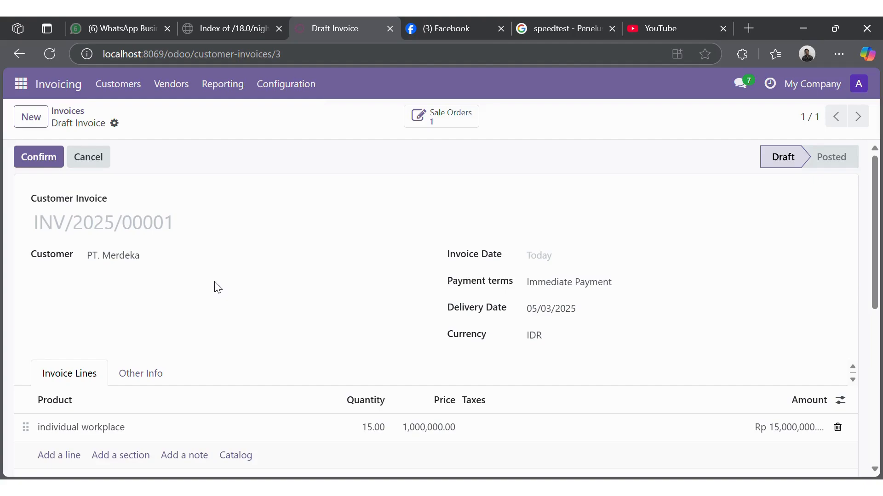
scroll(218, 288, "down", 4)
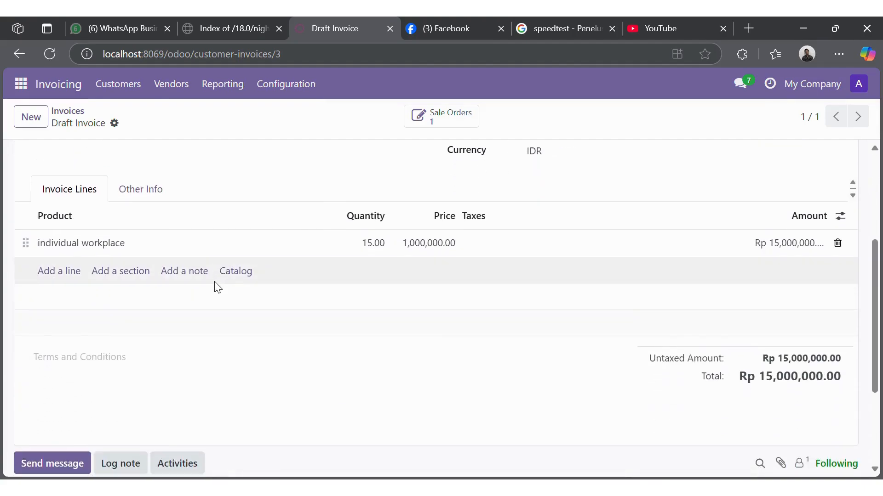
scroll(218, 287, "up", 4)
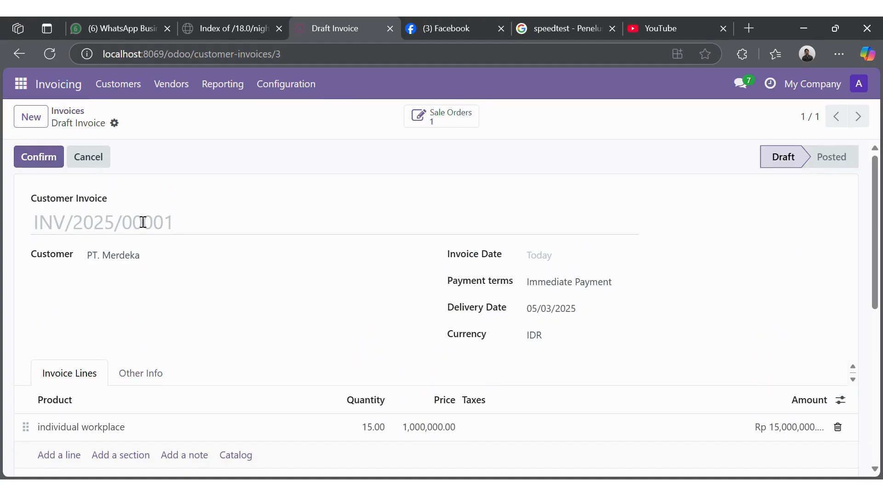
left_click(43, 162)
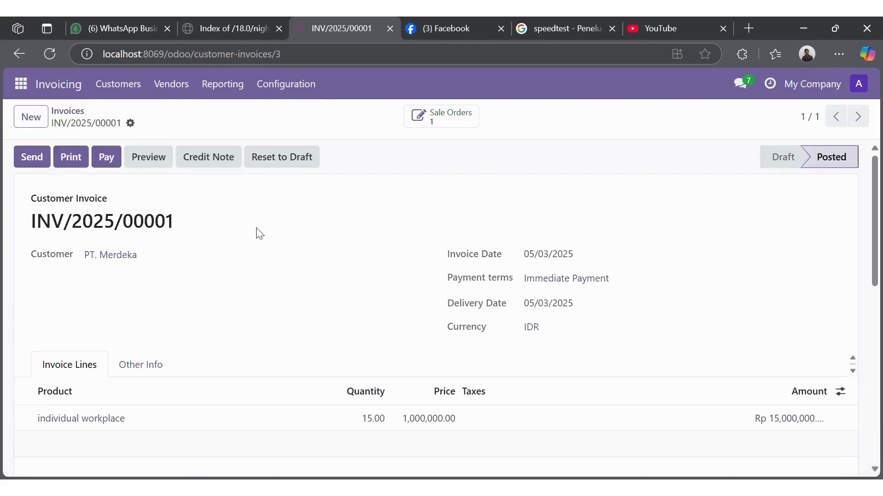
scroll(290, 279, "down", 8)
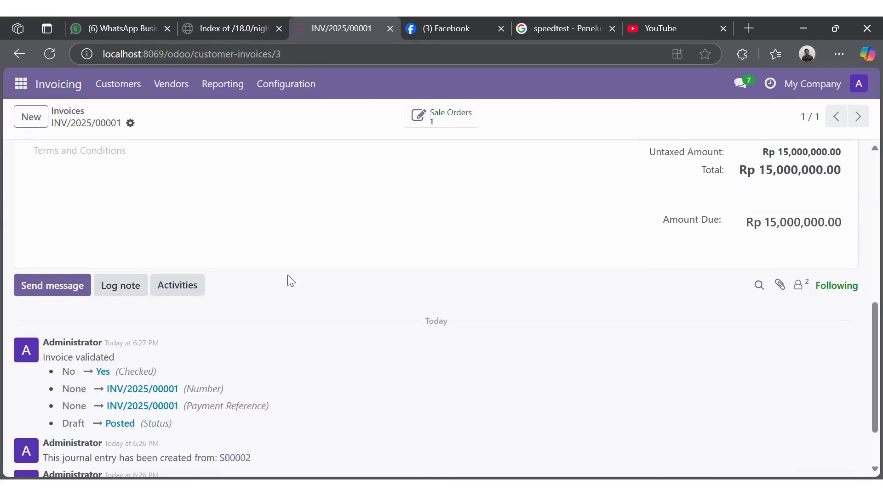
scroll(291, 281, "down", 2)
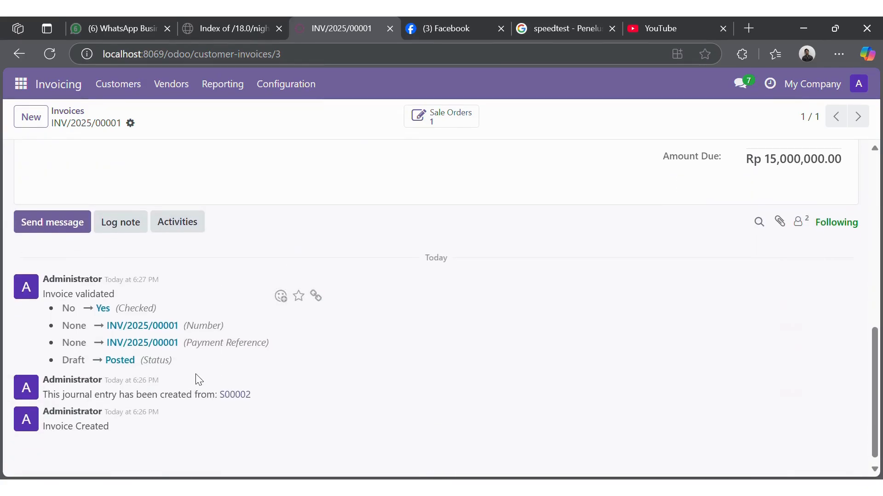
scroll(198, 380, "up", 10)
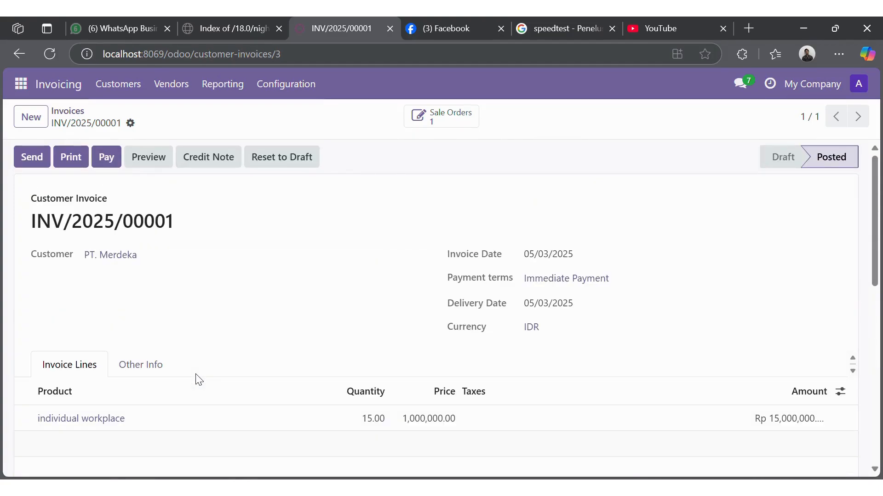
Step: Review the Print & Send email and send INV/2025/00001 with its PDF to PT. Merdeka
left_click(41, 160)
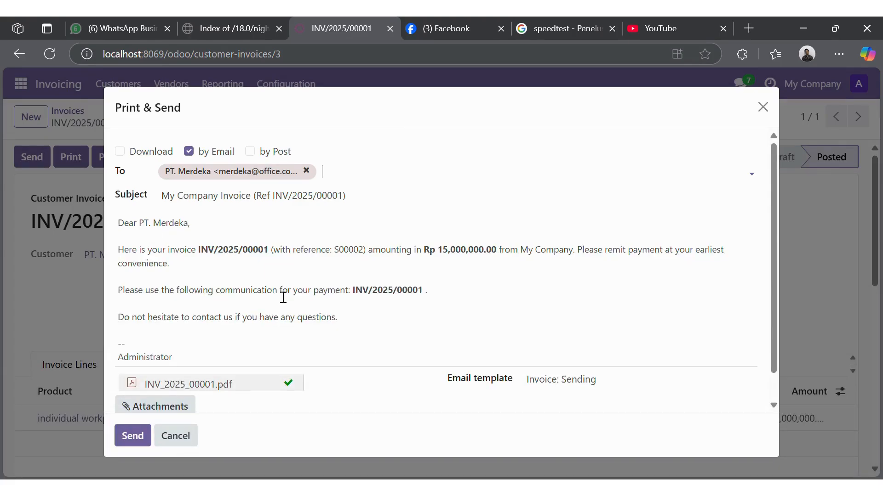
left_click_drag(120, 251, 371, 336)
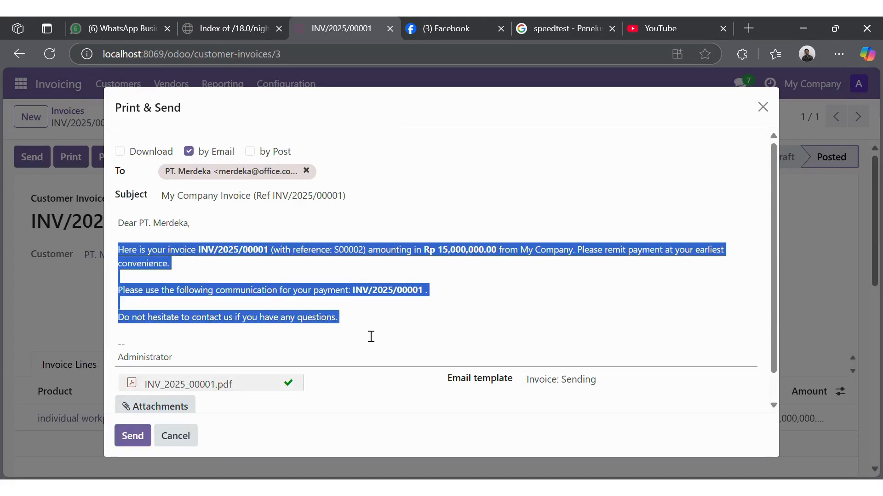
left_click(378, 340)
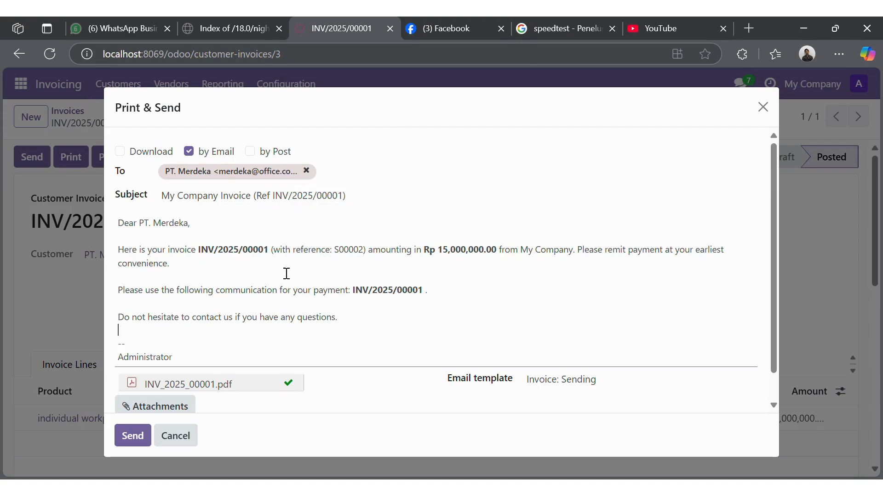
scroll(287, 285, "down", 1)
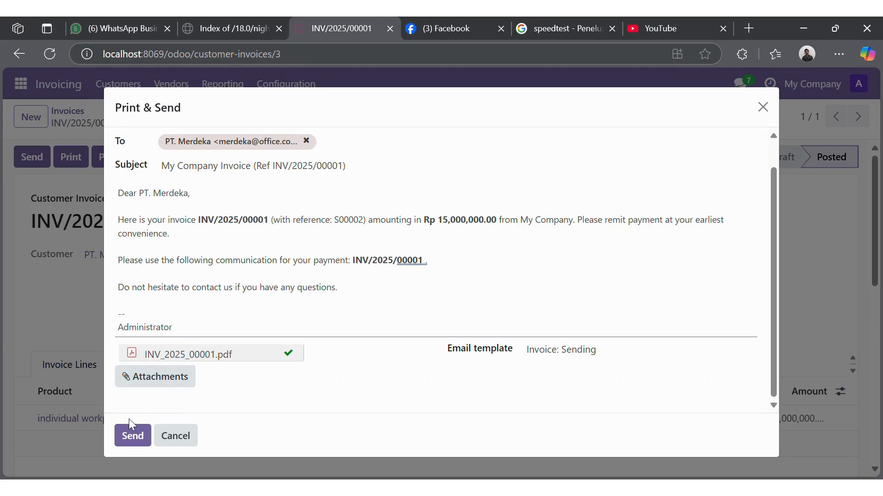
left_click(131, 442)
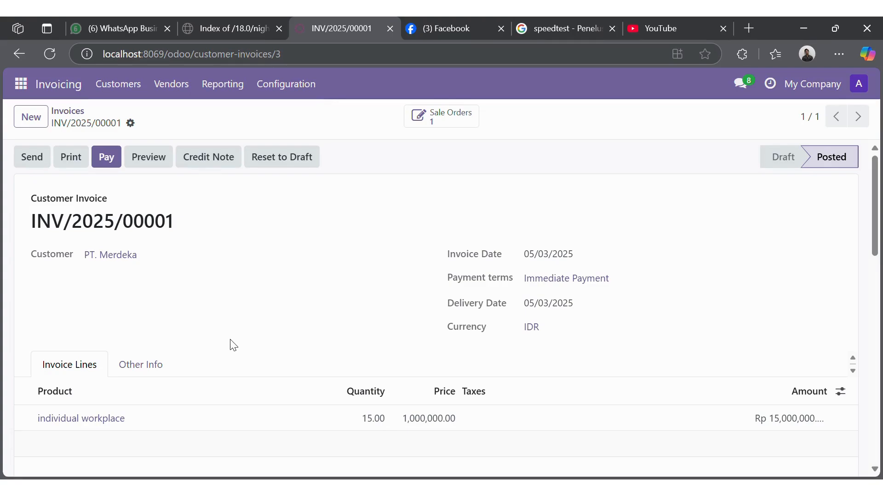
scroll(230, 346, "down", 2)
scroll(231, 346, "down", 6)
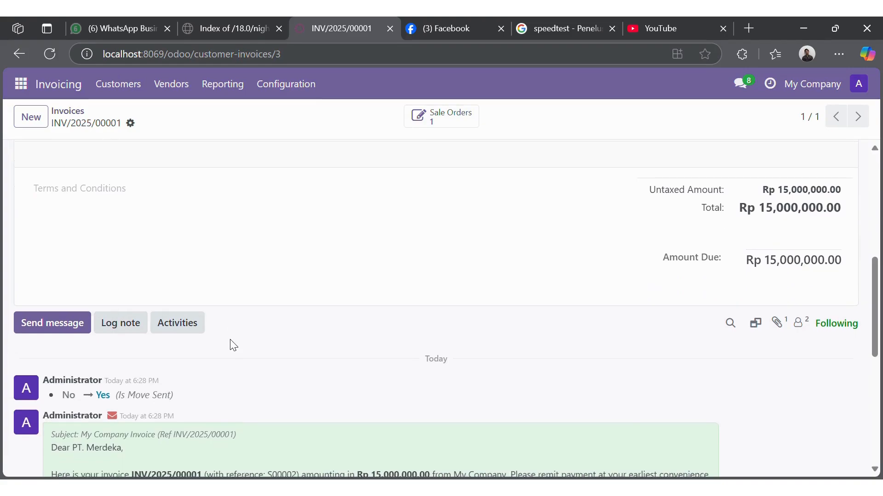
scroll(230, 343, "down", 2)
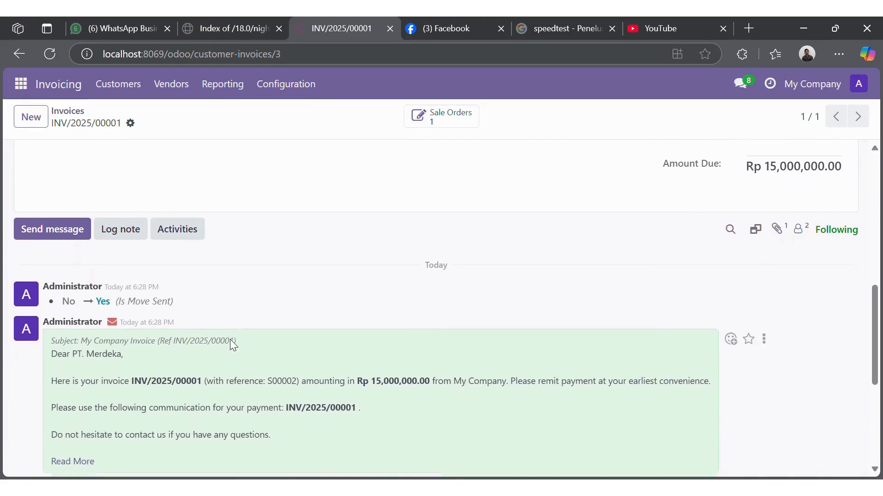
scroll(230, 342, "up", 6)
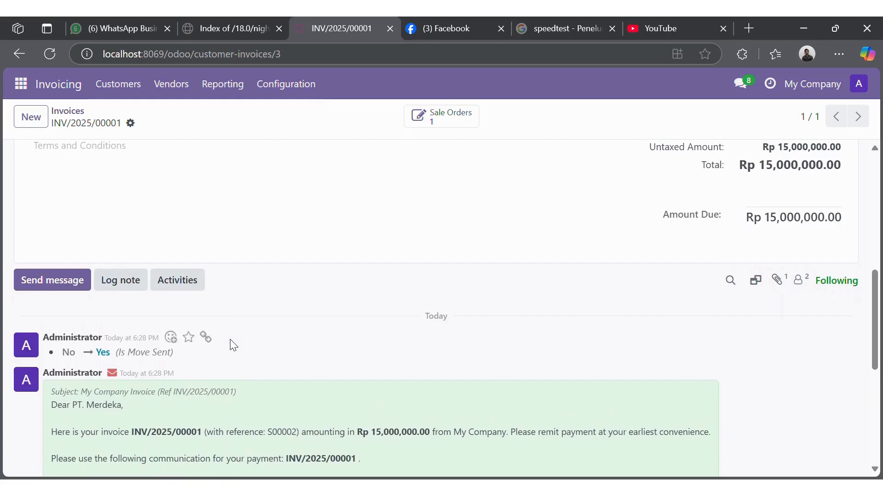
scroll(230, 342, "up", 3)
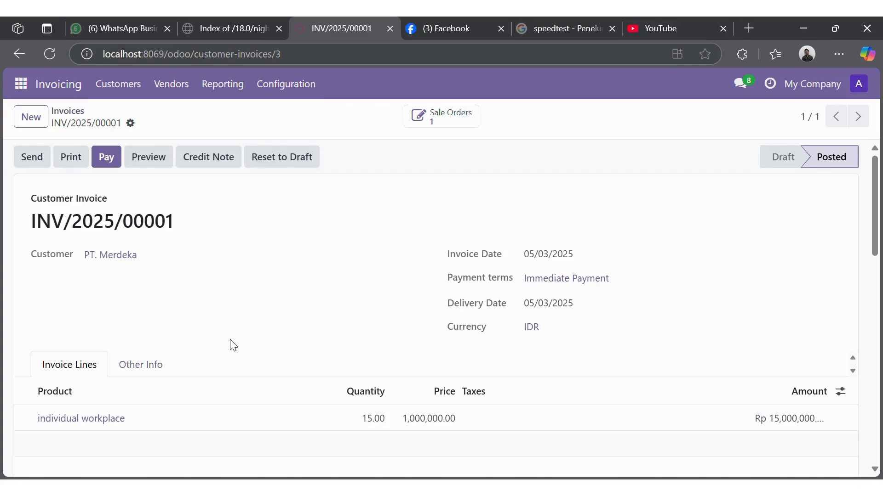
Step: Register the full Rp 15,000,000.00 payment through the Bank journal with Manual Payment
left_click(109, 162)
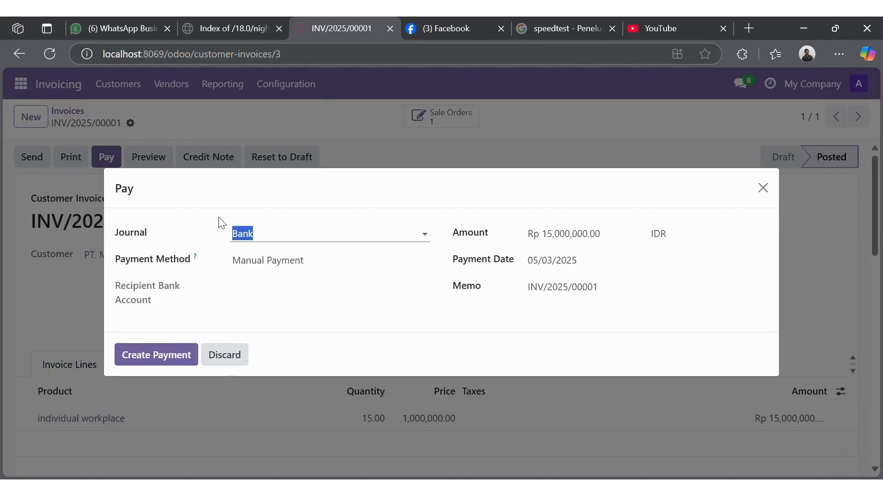
left_click(304, 241)
left_click(304, 241)
left_click(163, 354)
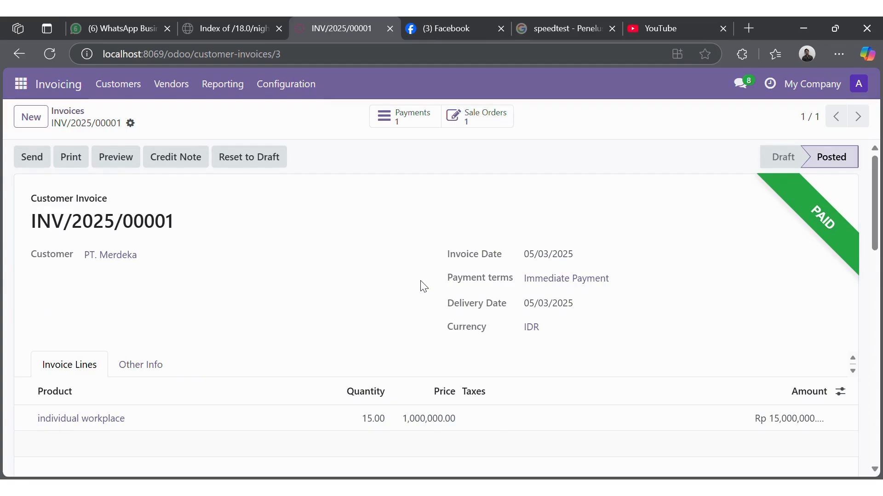
Step: Return to the Sales quotations list showing S00002 and S00001
left_click(21, 84)
left_click(26, 192)
left_click(35, 215)
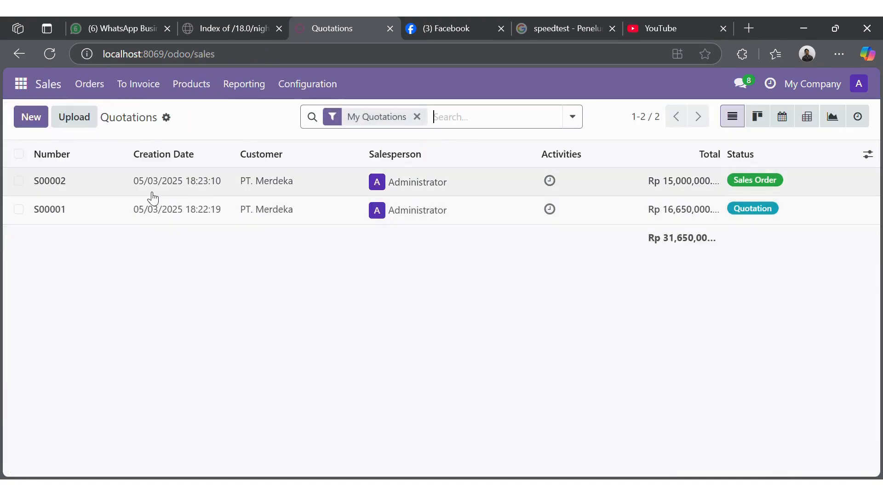
Step: From sales order S00002, open invoice INV/2025/00001 and confirm it shows Posted and Paid for Rp 15,000,000.00
left_click(18, 181)
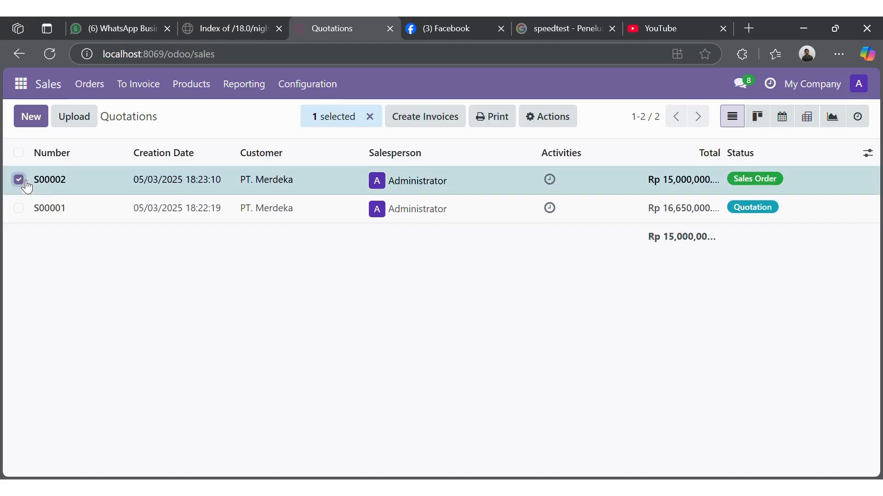
left_click(112, 180)
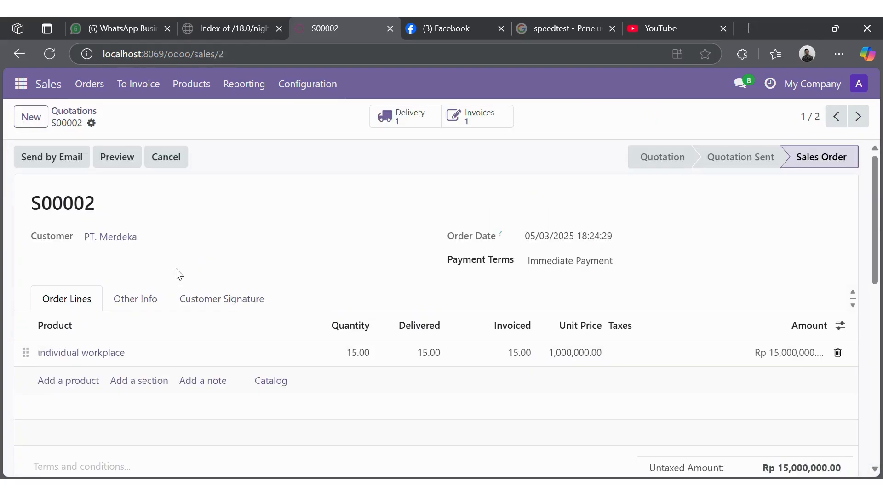
left_click(477, 119)
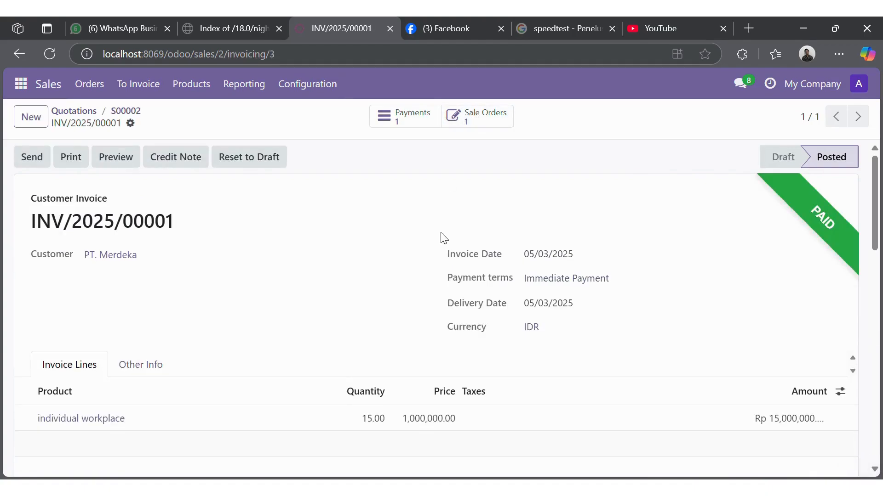
scroll(443, 237, "down", 1)
scroll(442, 237, "up", 1)
scroll(442, 237, "down", 4)
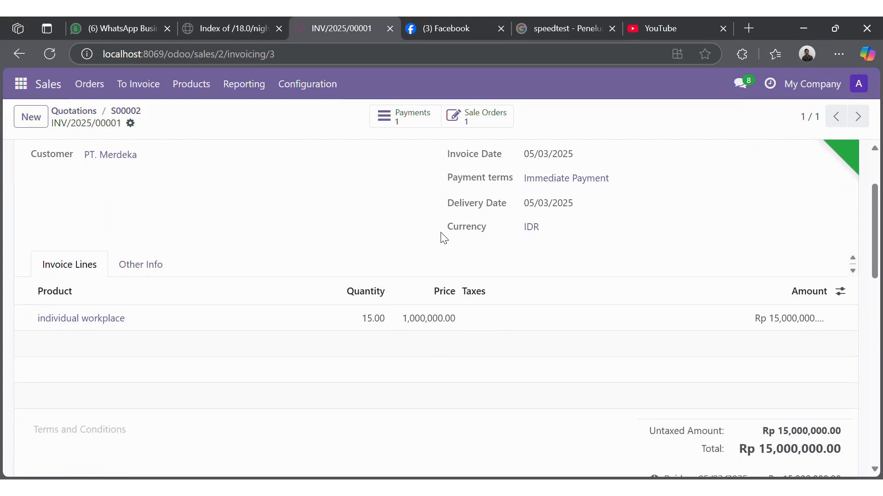
scroll(443, 237, "up", 4)
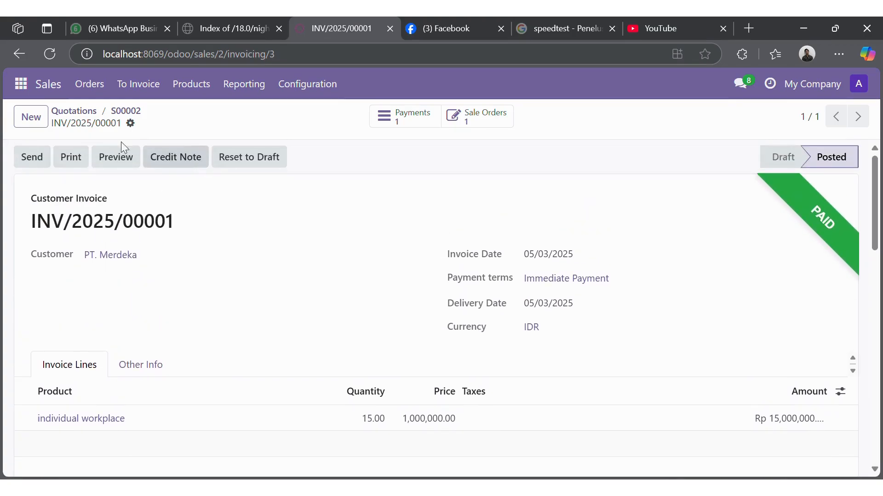